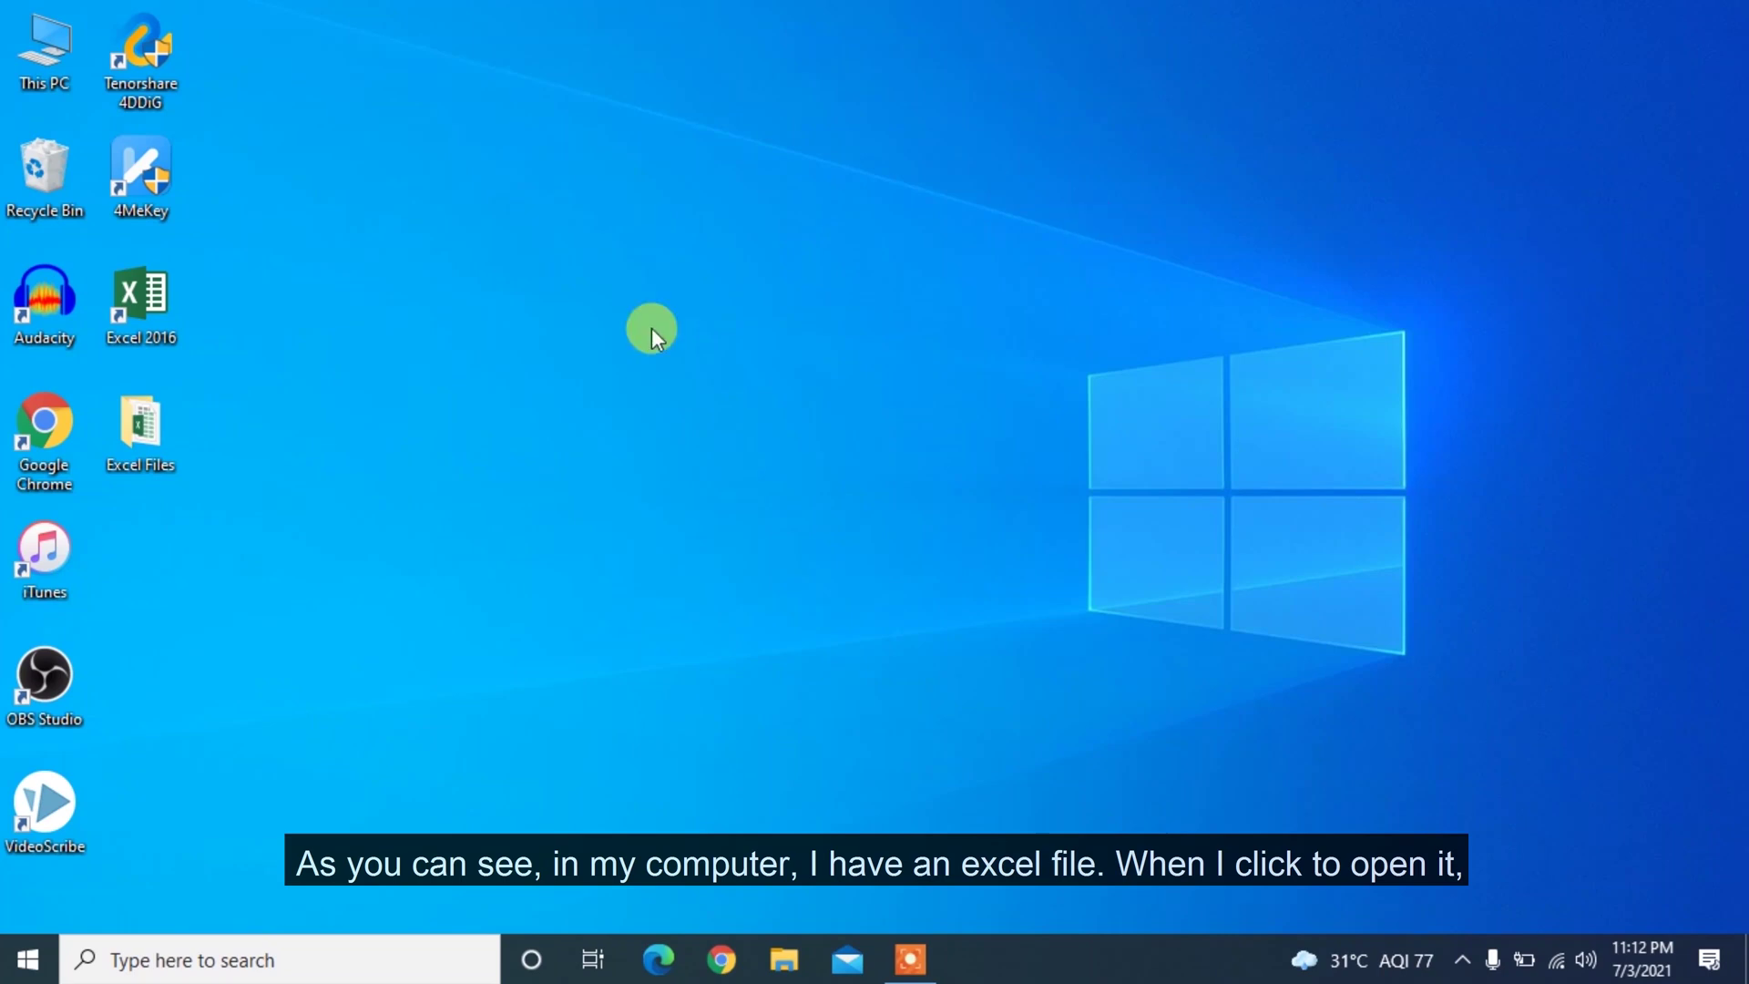
Open the Excel Files folder and launch the Excel-To-Do -List-Template-Drop-Down-List workbook.
double_click(154, 419)
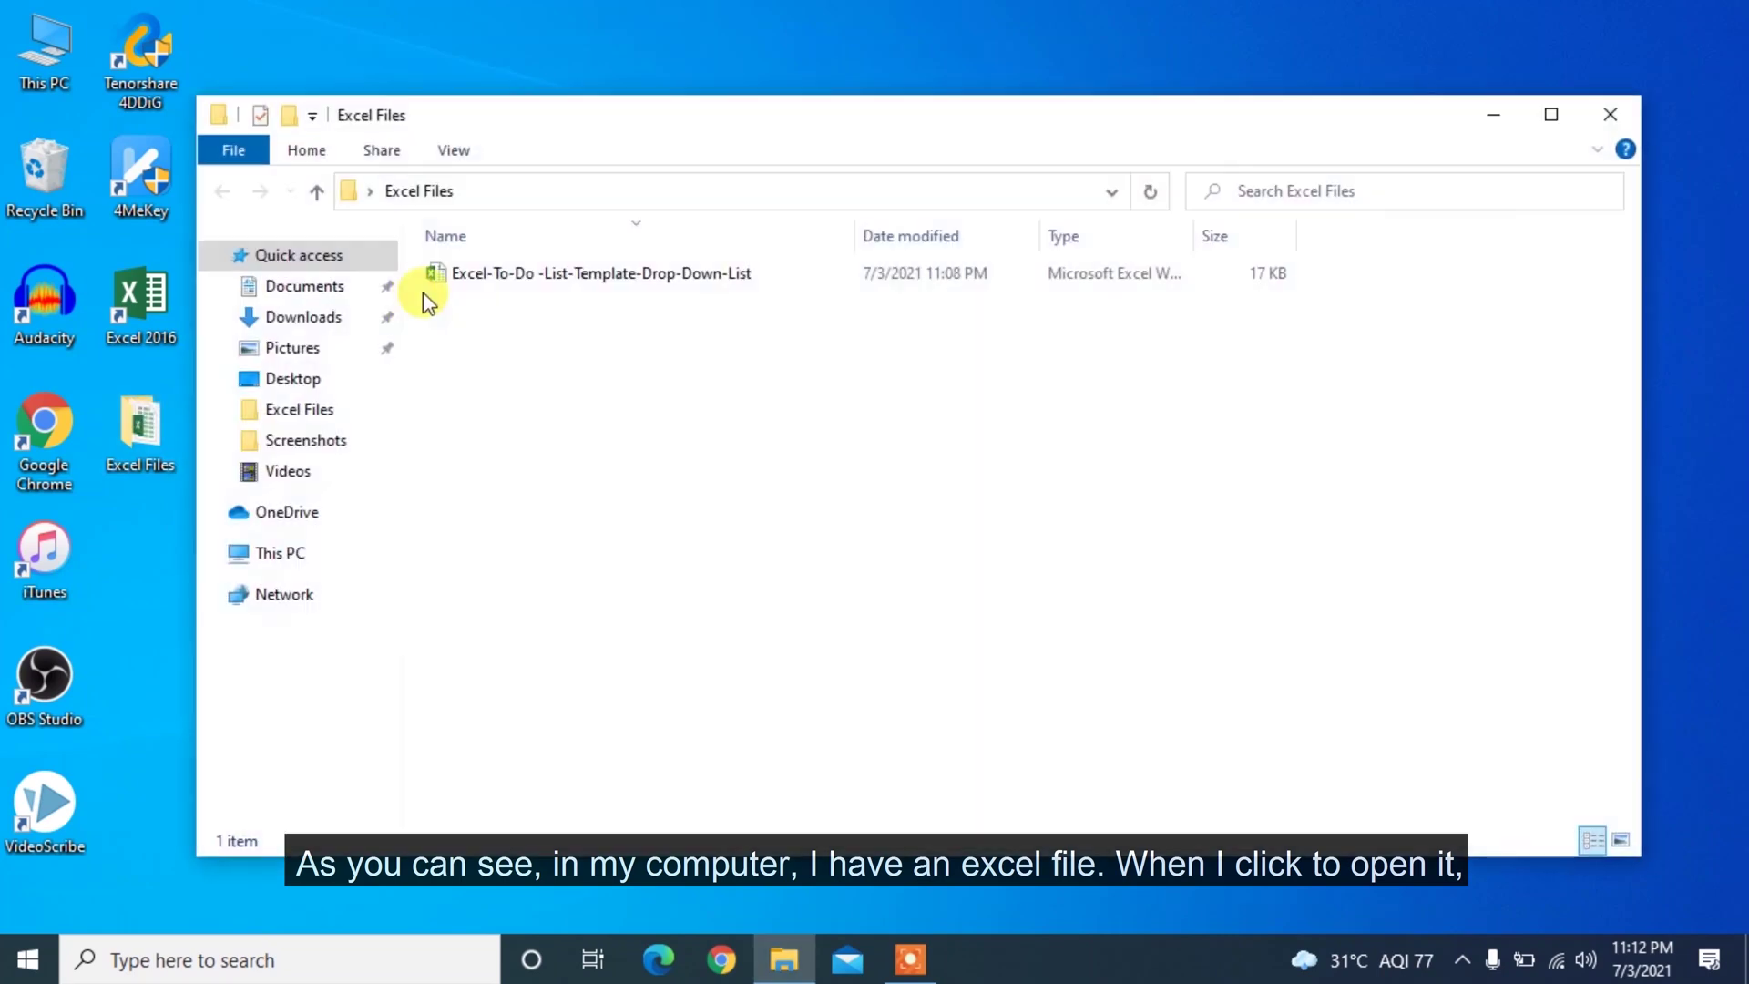
click(532, 280)
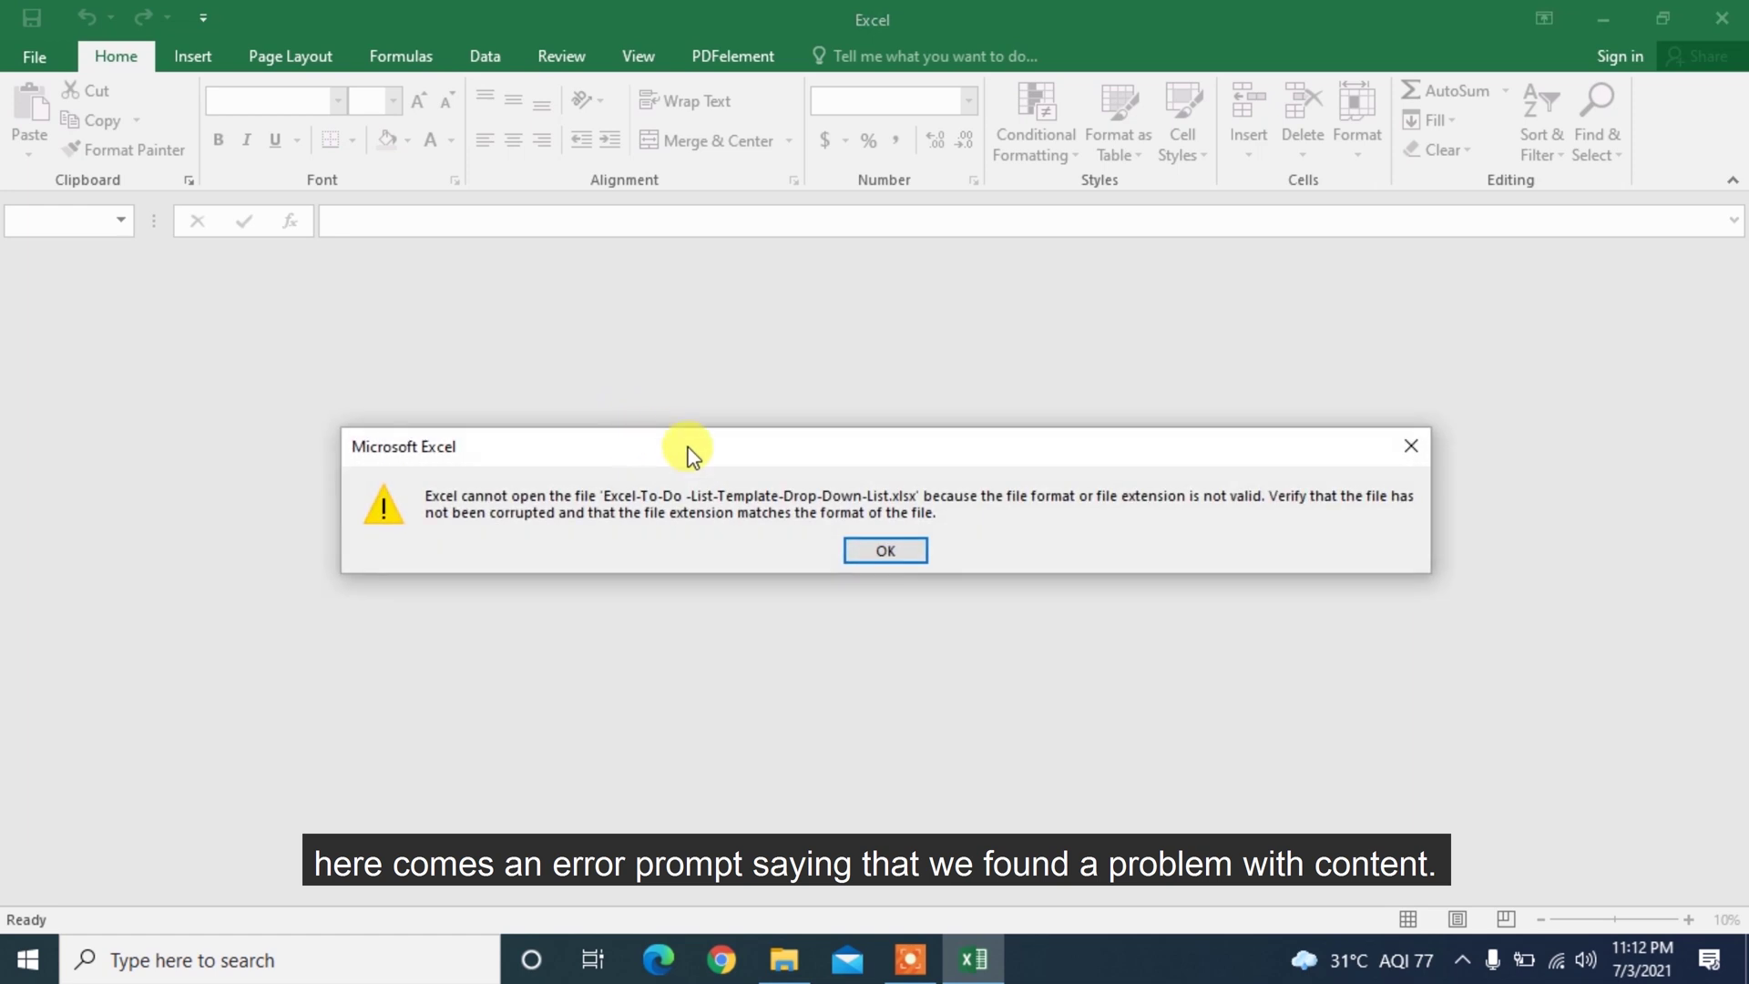
Dismiss the invalid-format error and close the Excel Files folder window.
click(896, 550)
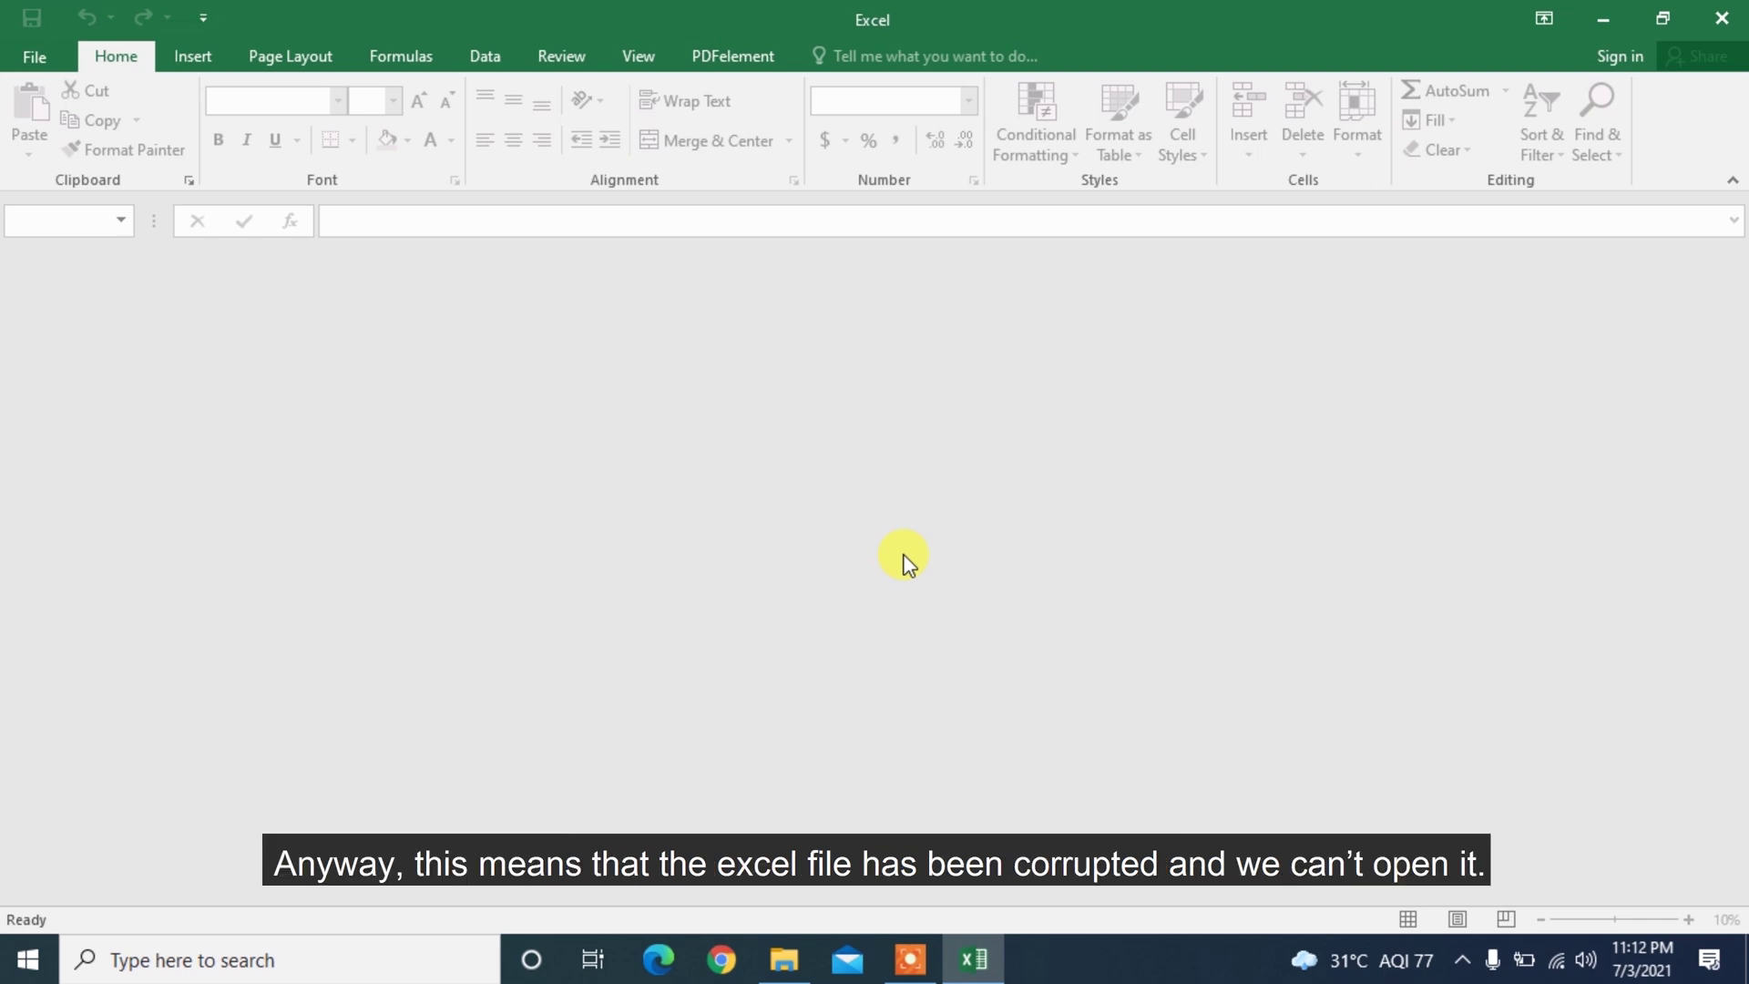
click(1722, 18)
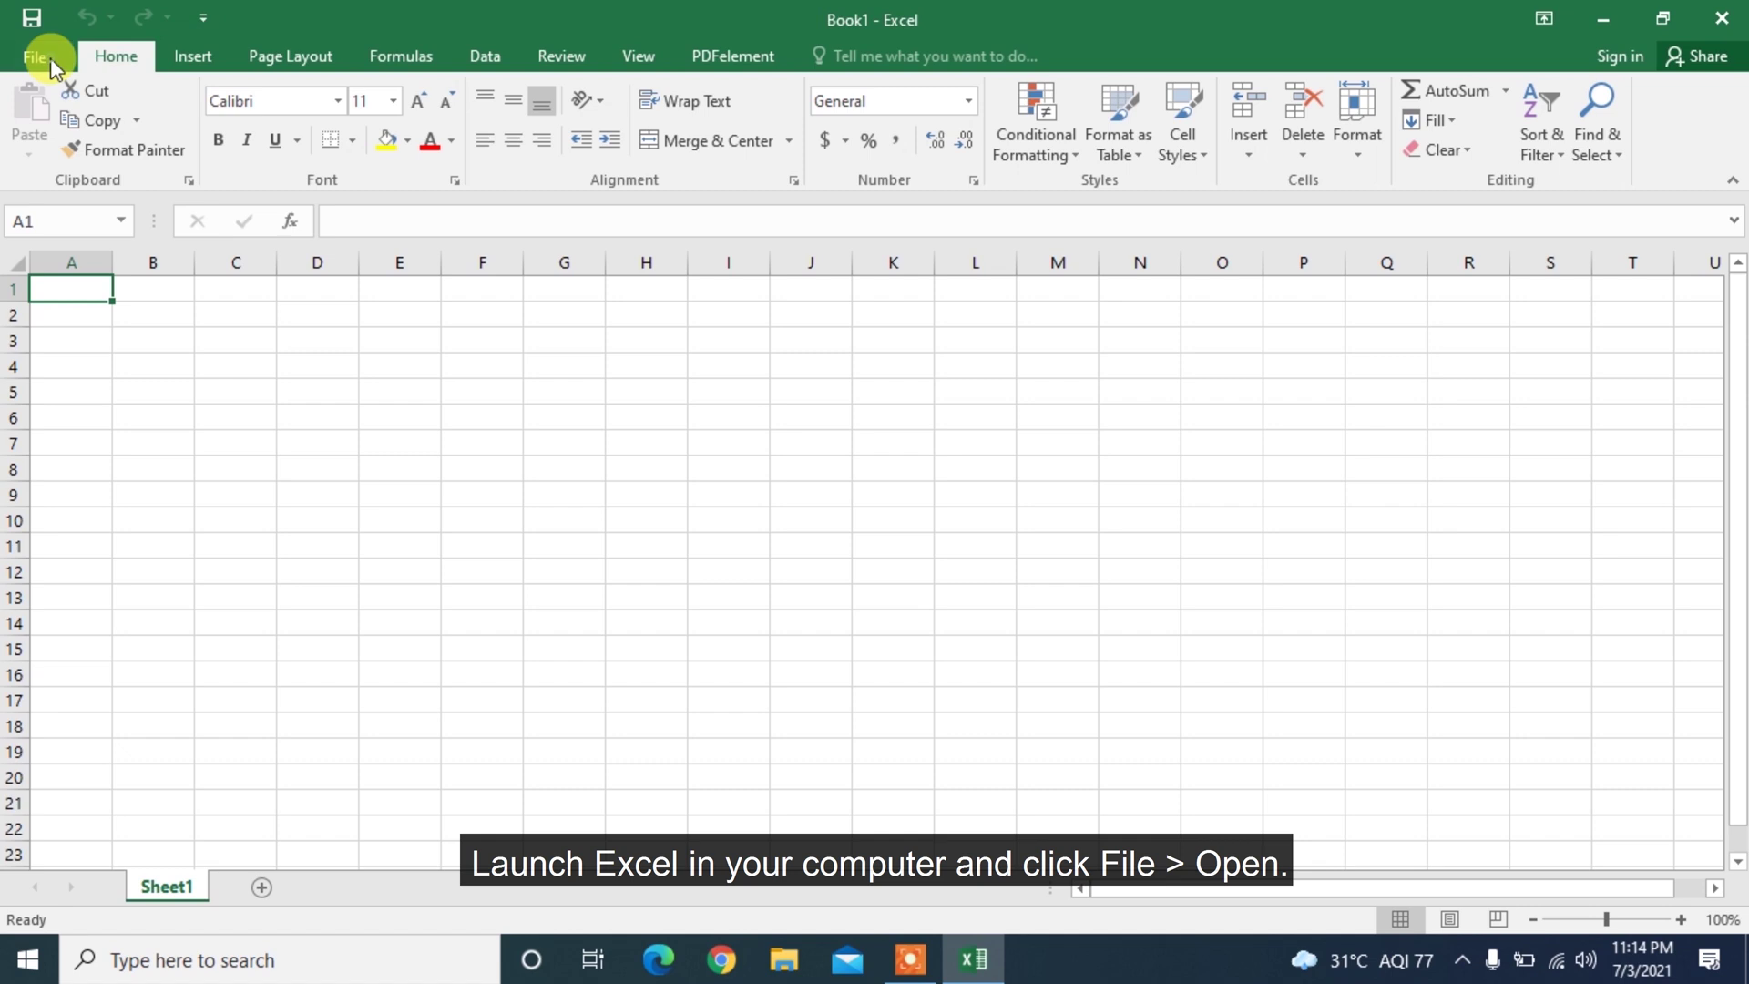
Select the corrupted to-do workbook in the Open dialog and bring up the Open and Repair option.
click(51, 57)
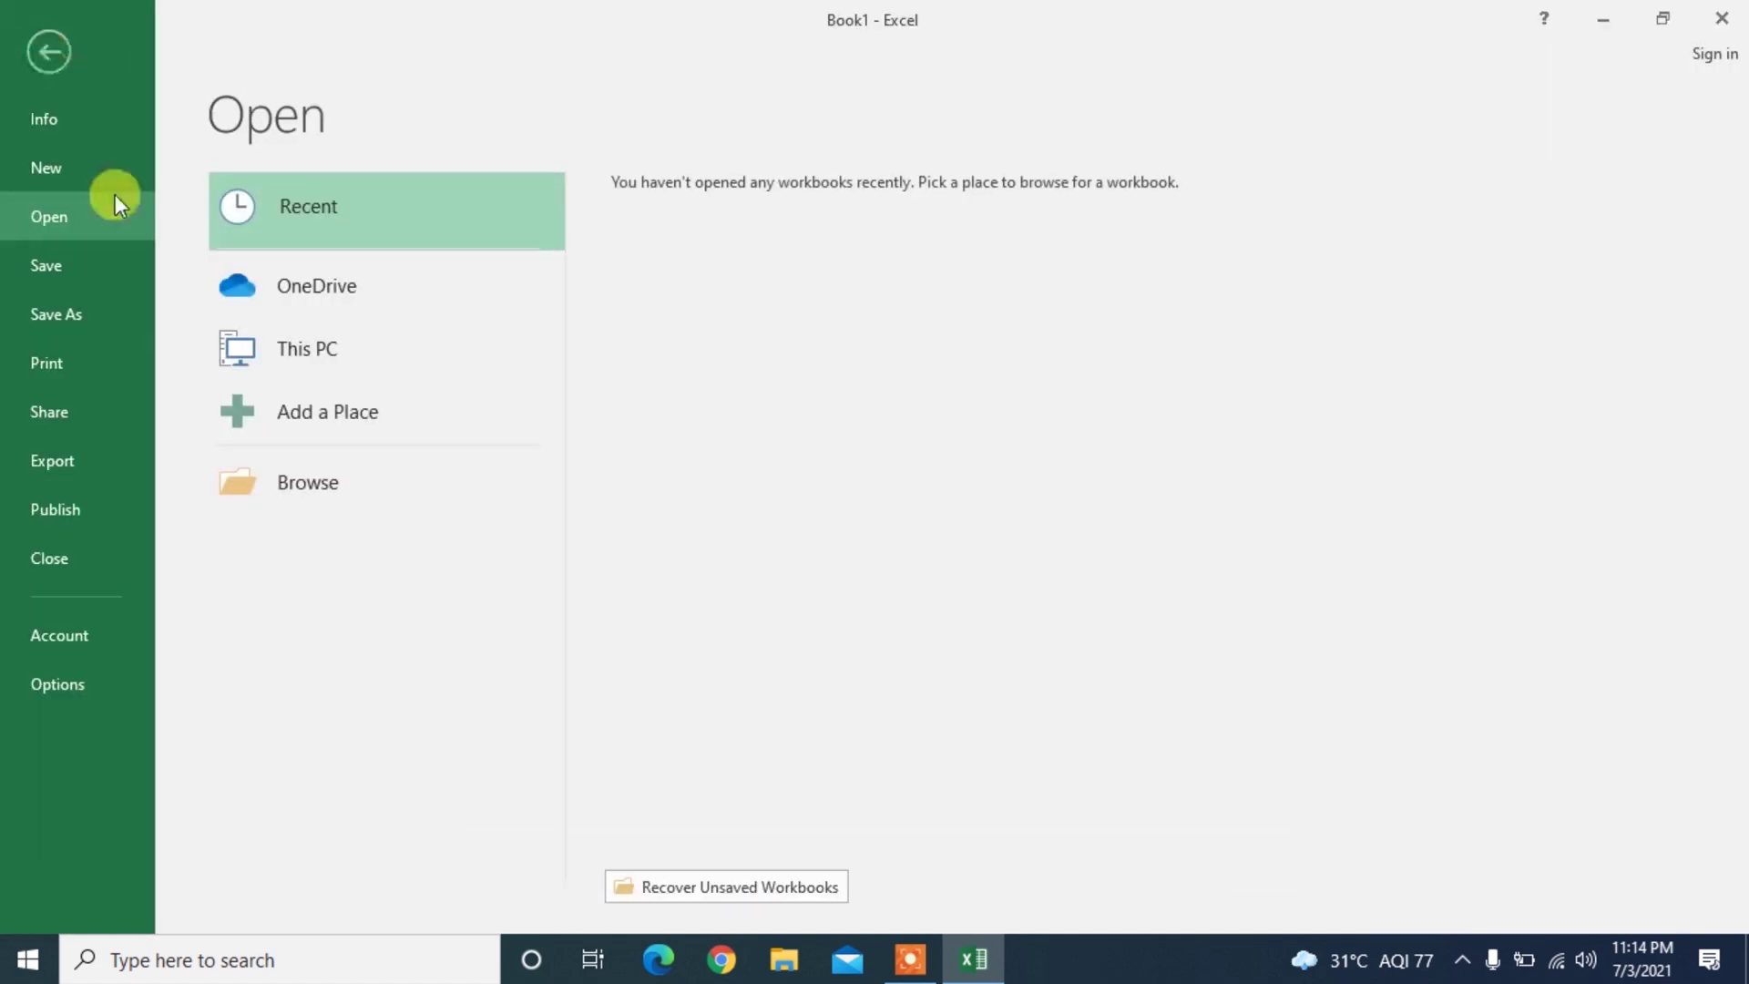
click(355, 499)
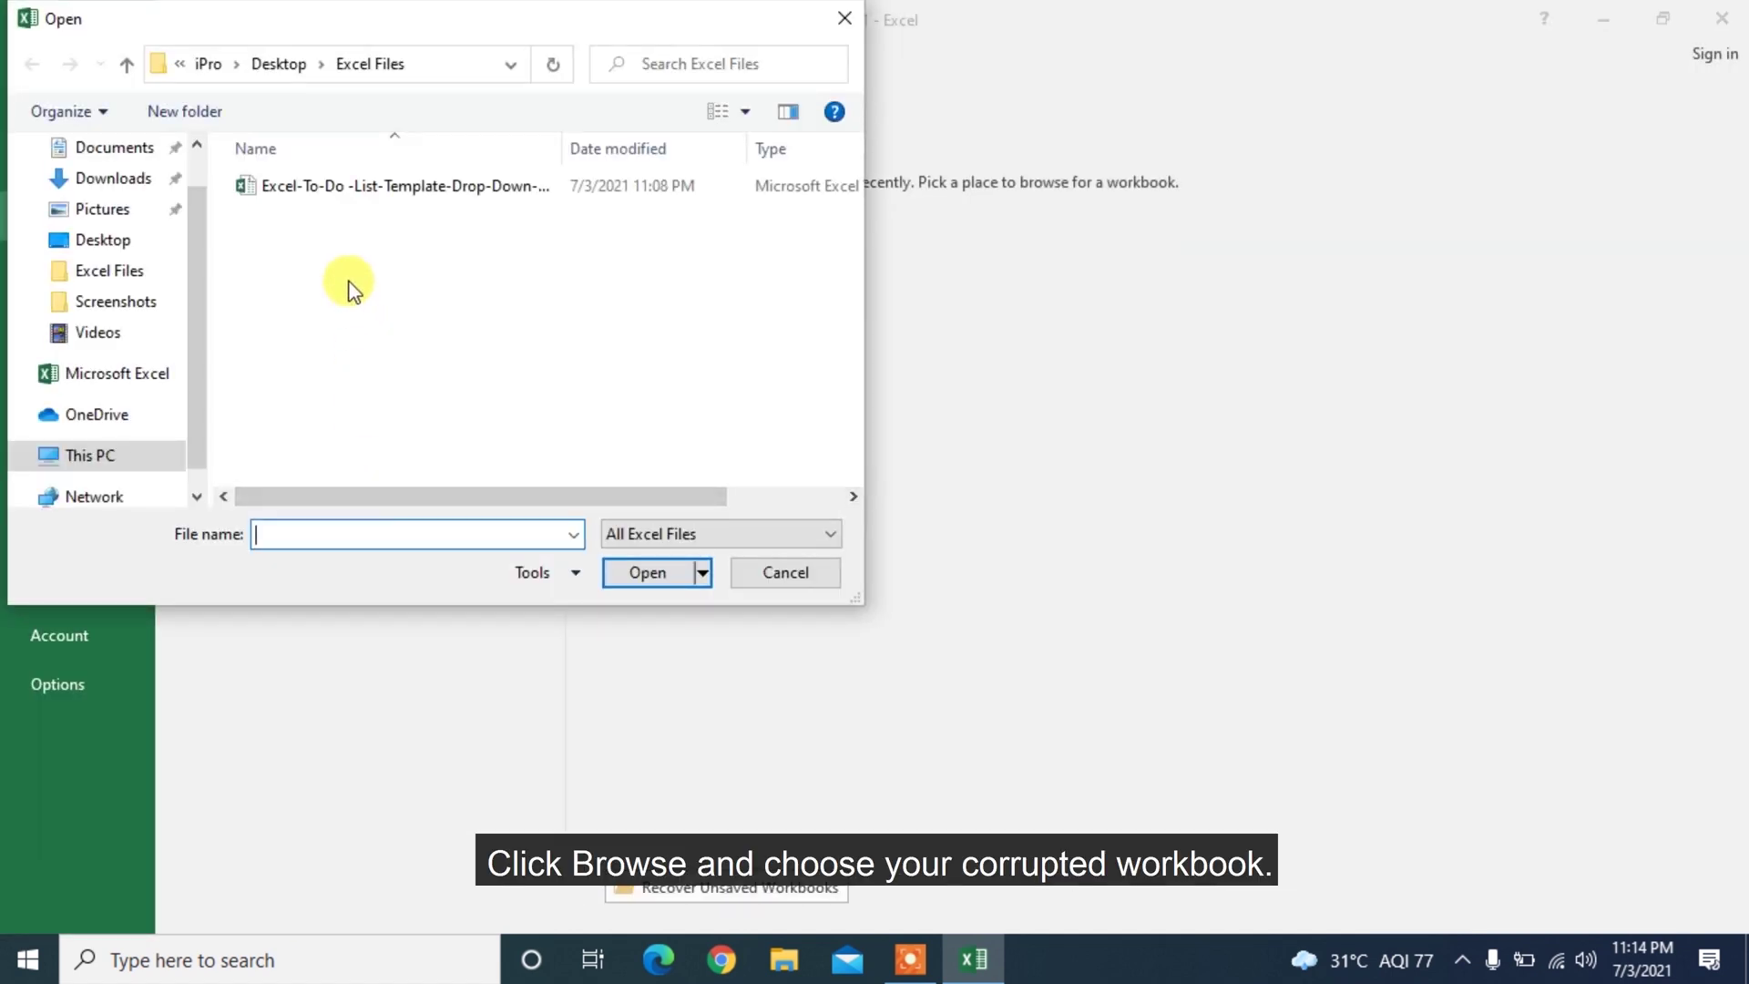
click(326, 187)
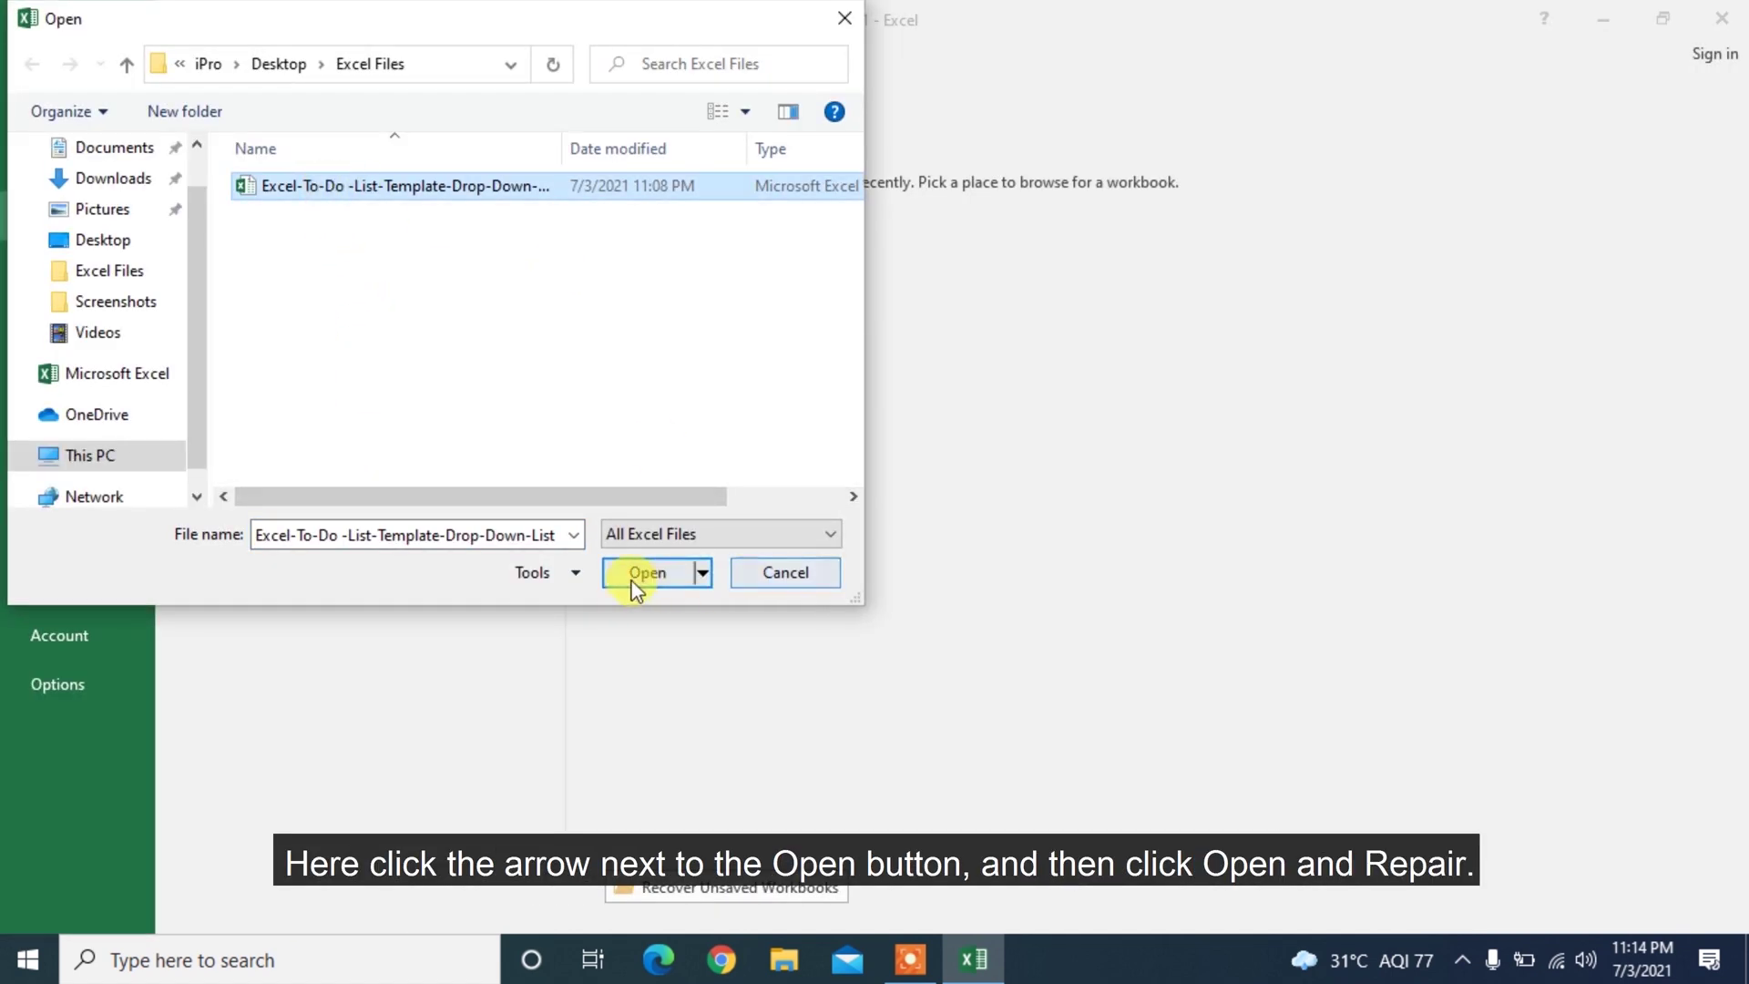
click(704, 574)
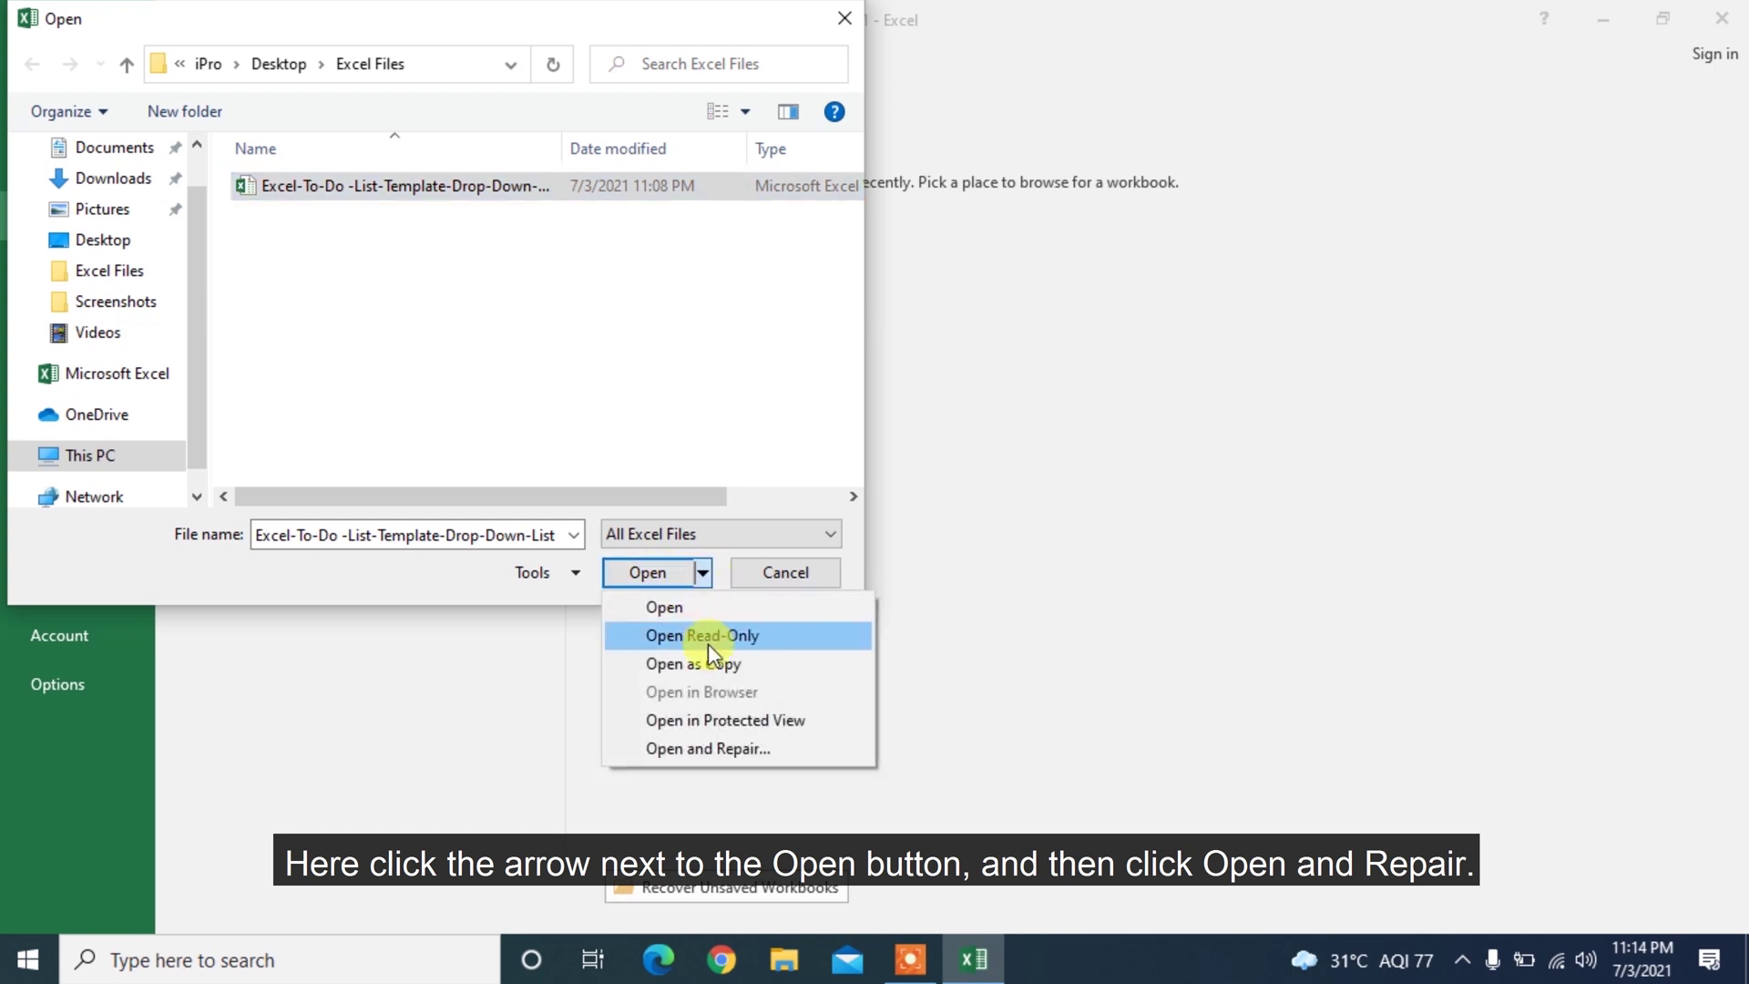
click(710, 748)
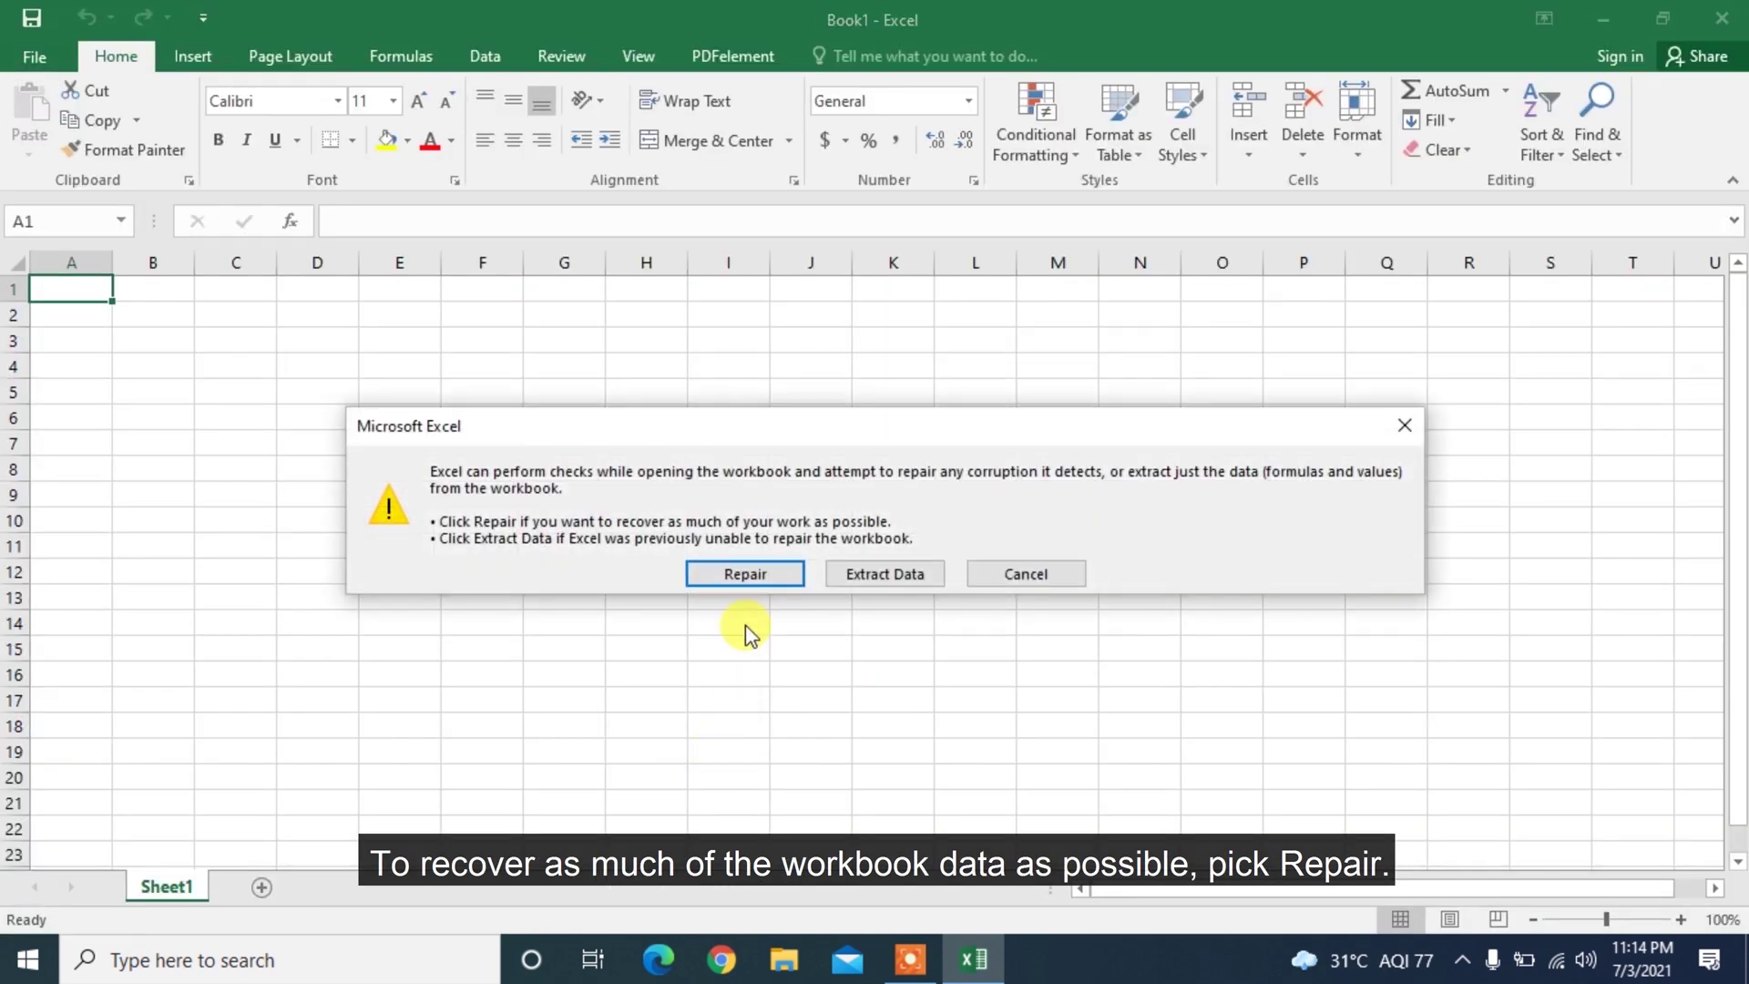
click(779, 572)
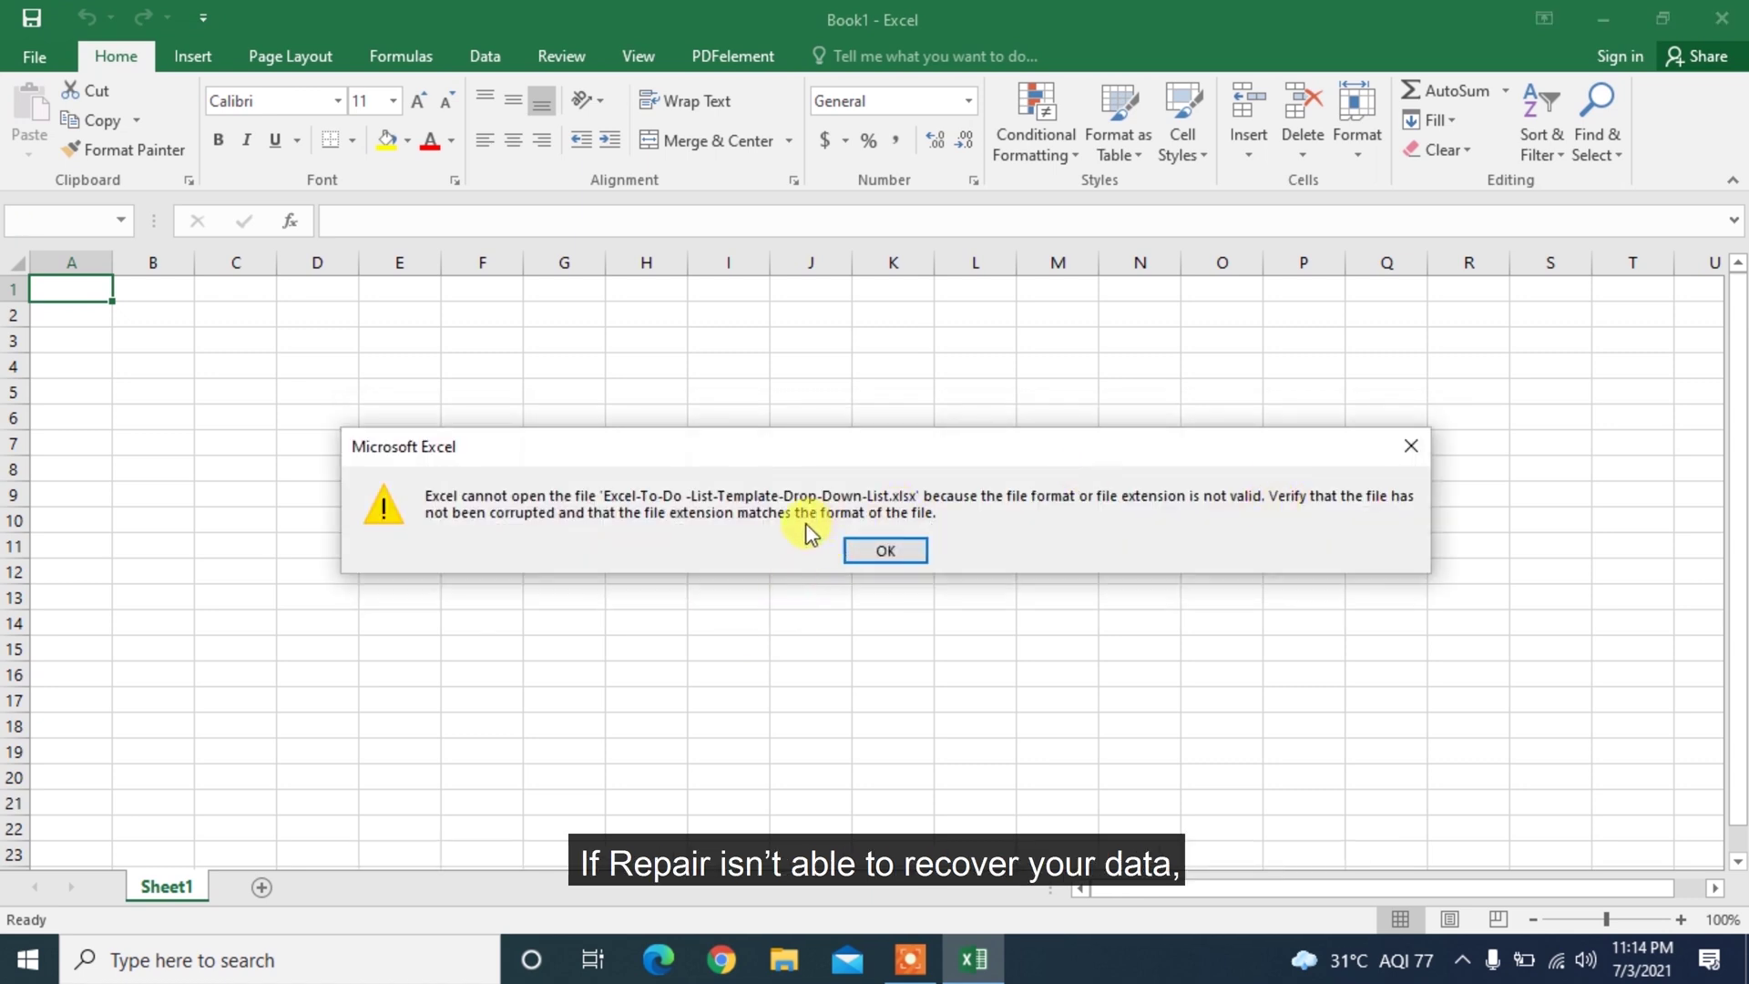
click(878, 552)
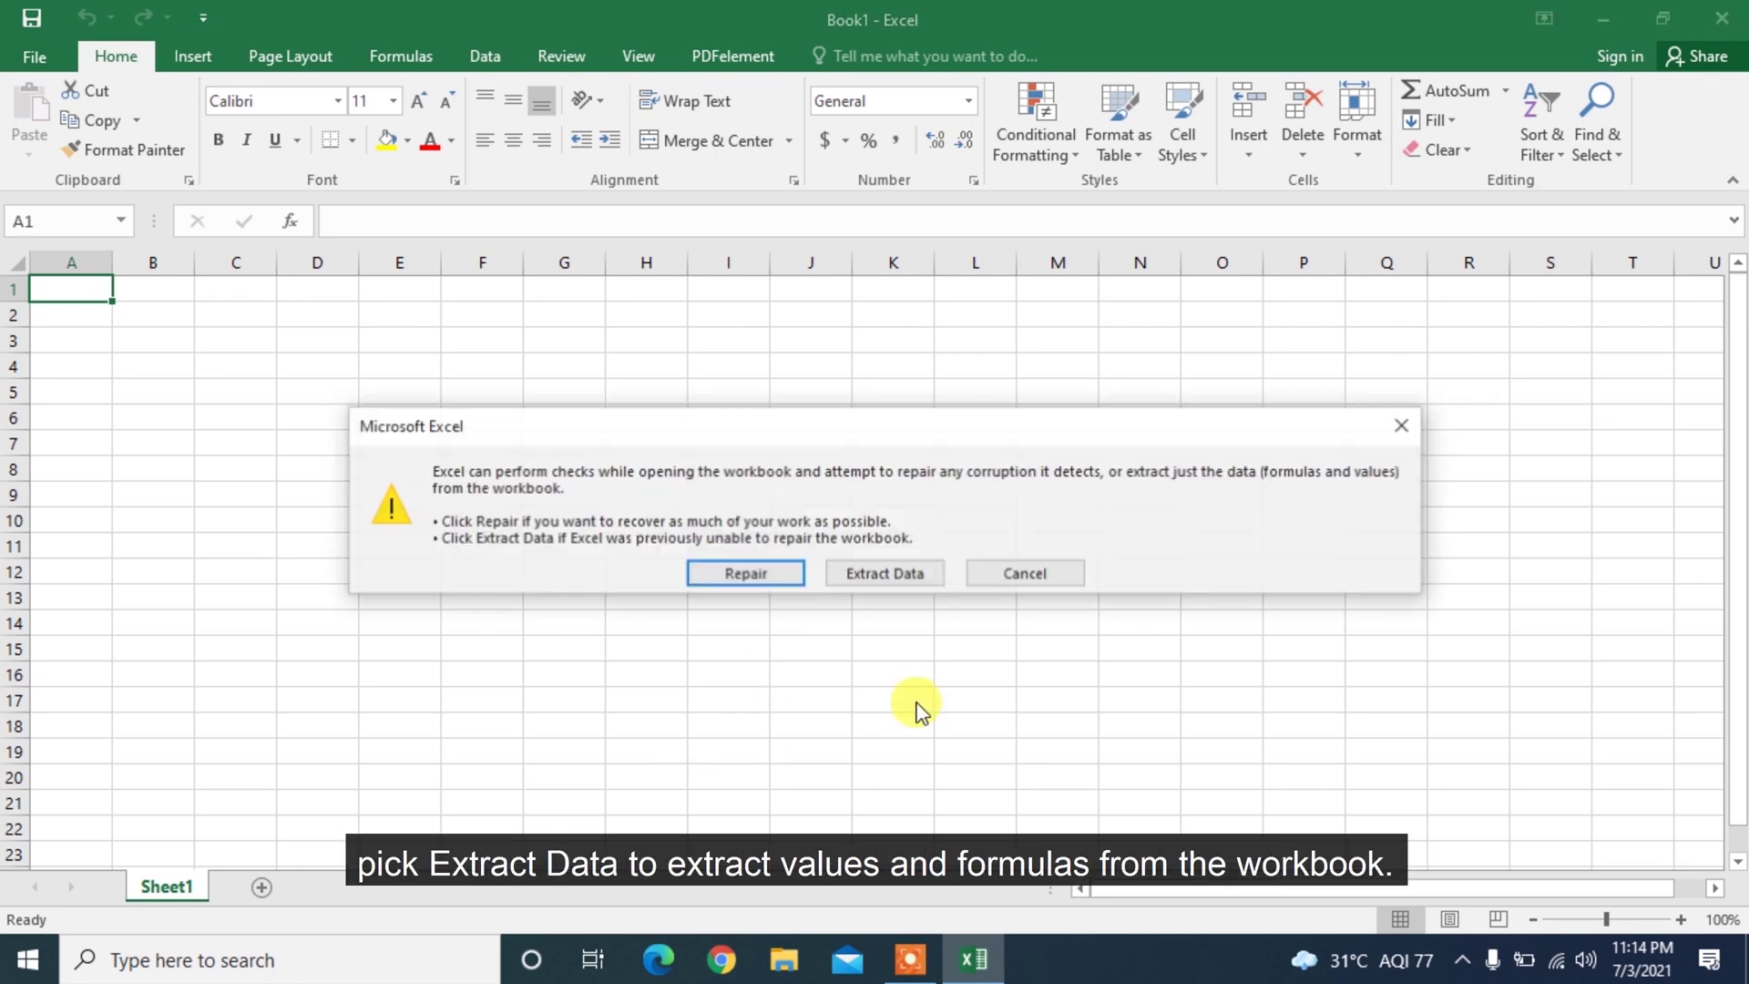
click(888, 573)
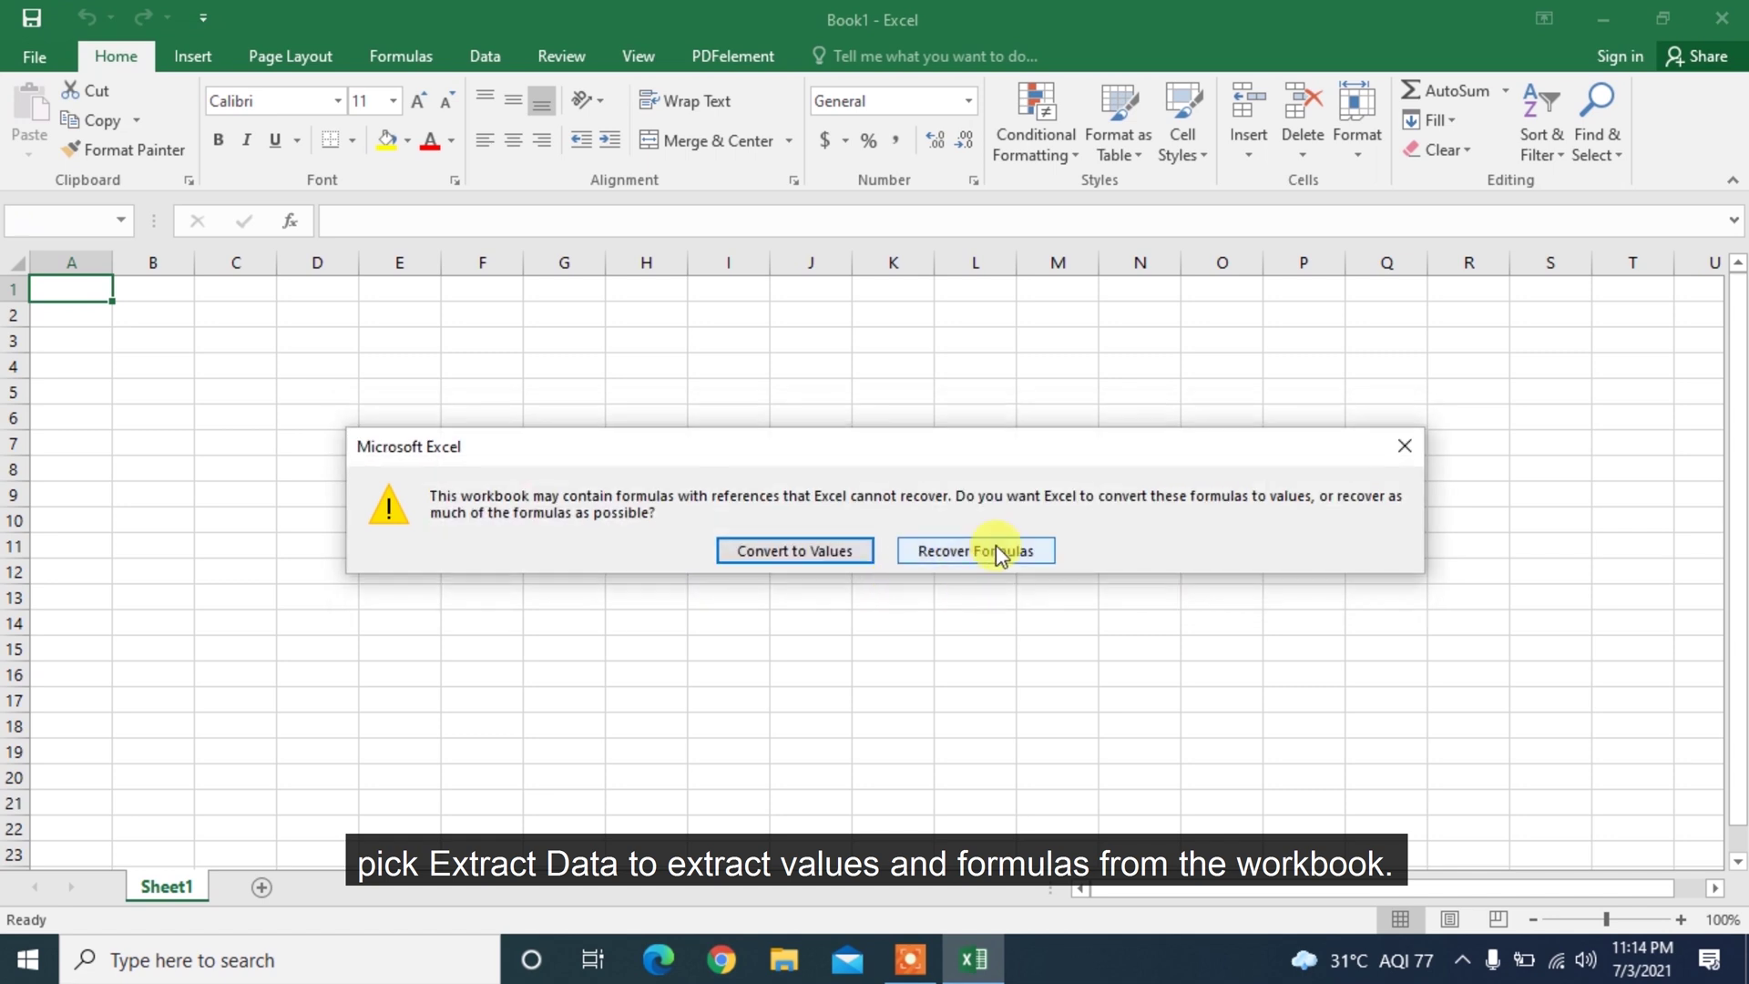
click(999, 549)
click(880, 547)
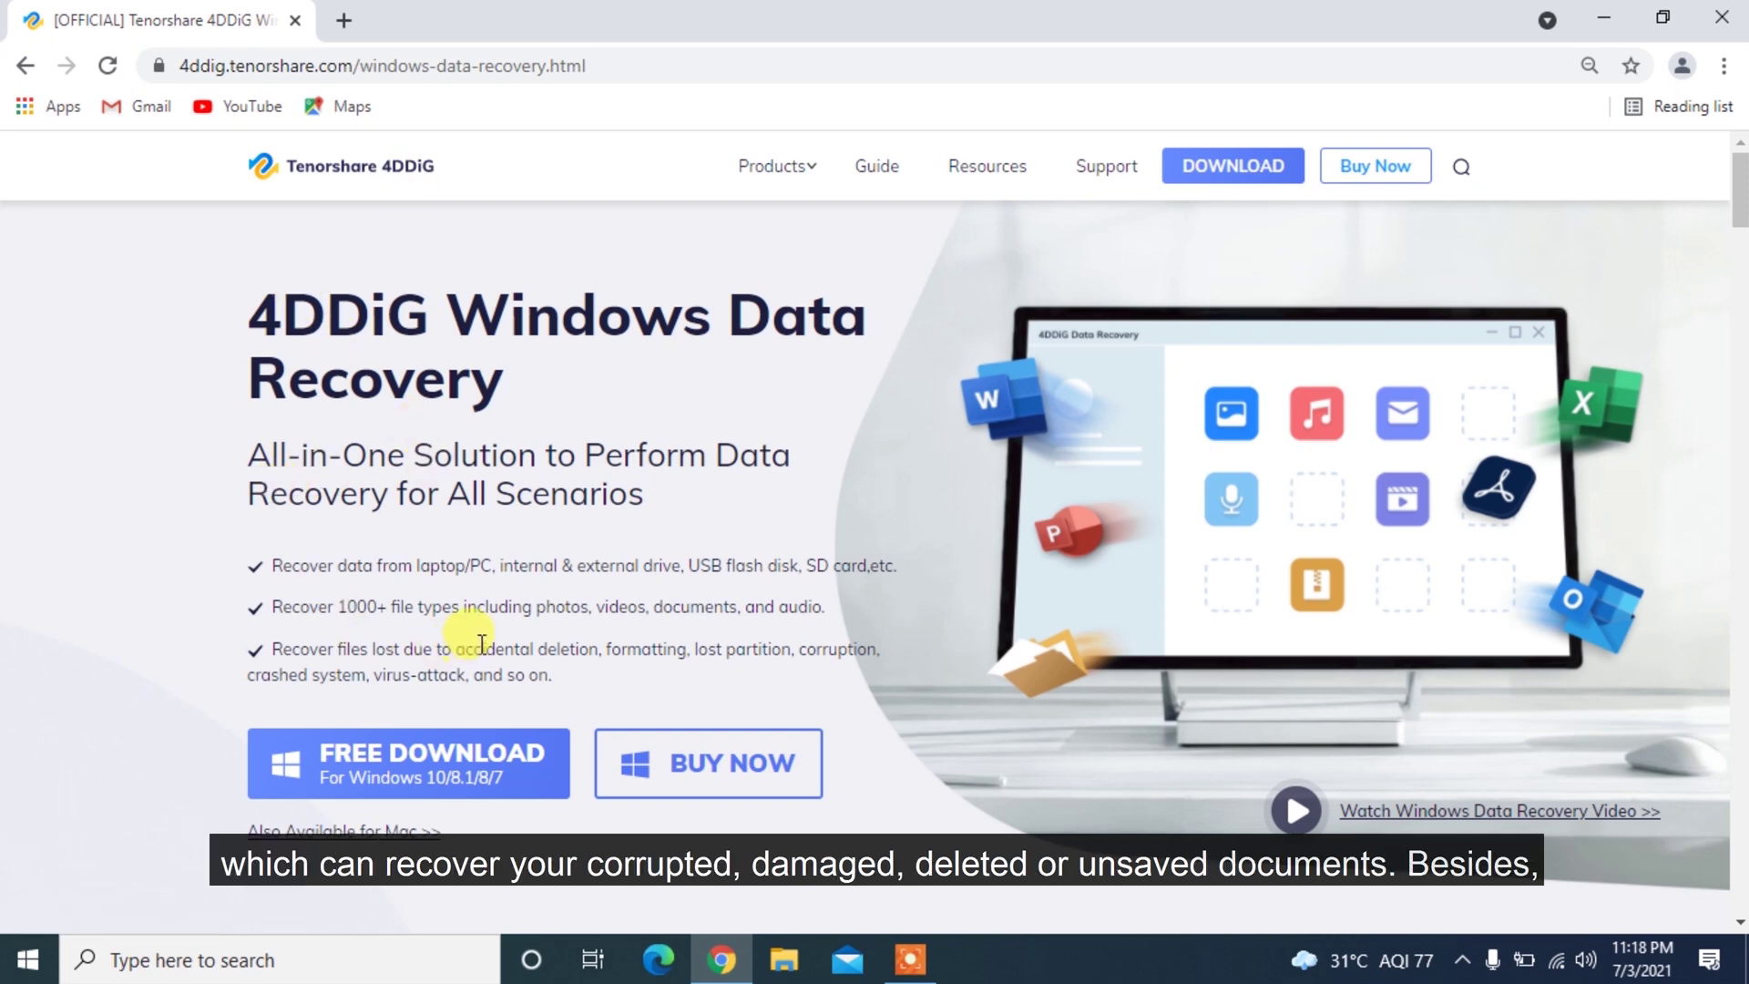
Scroll the 4DDiG Windows Data Recovery page down to its user recommendations section.
drag(1740, 178, 1740, 380)
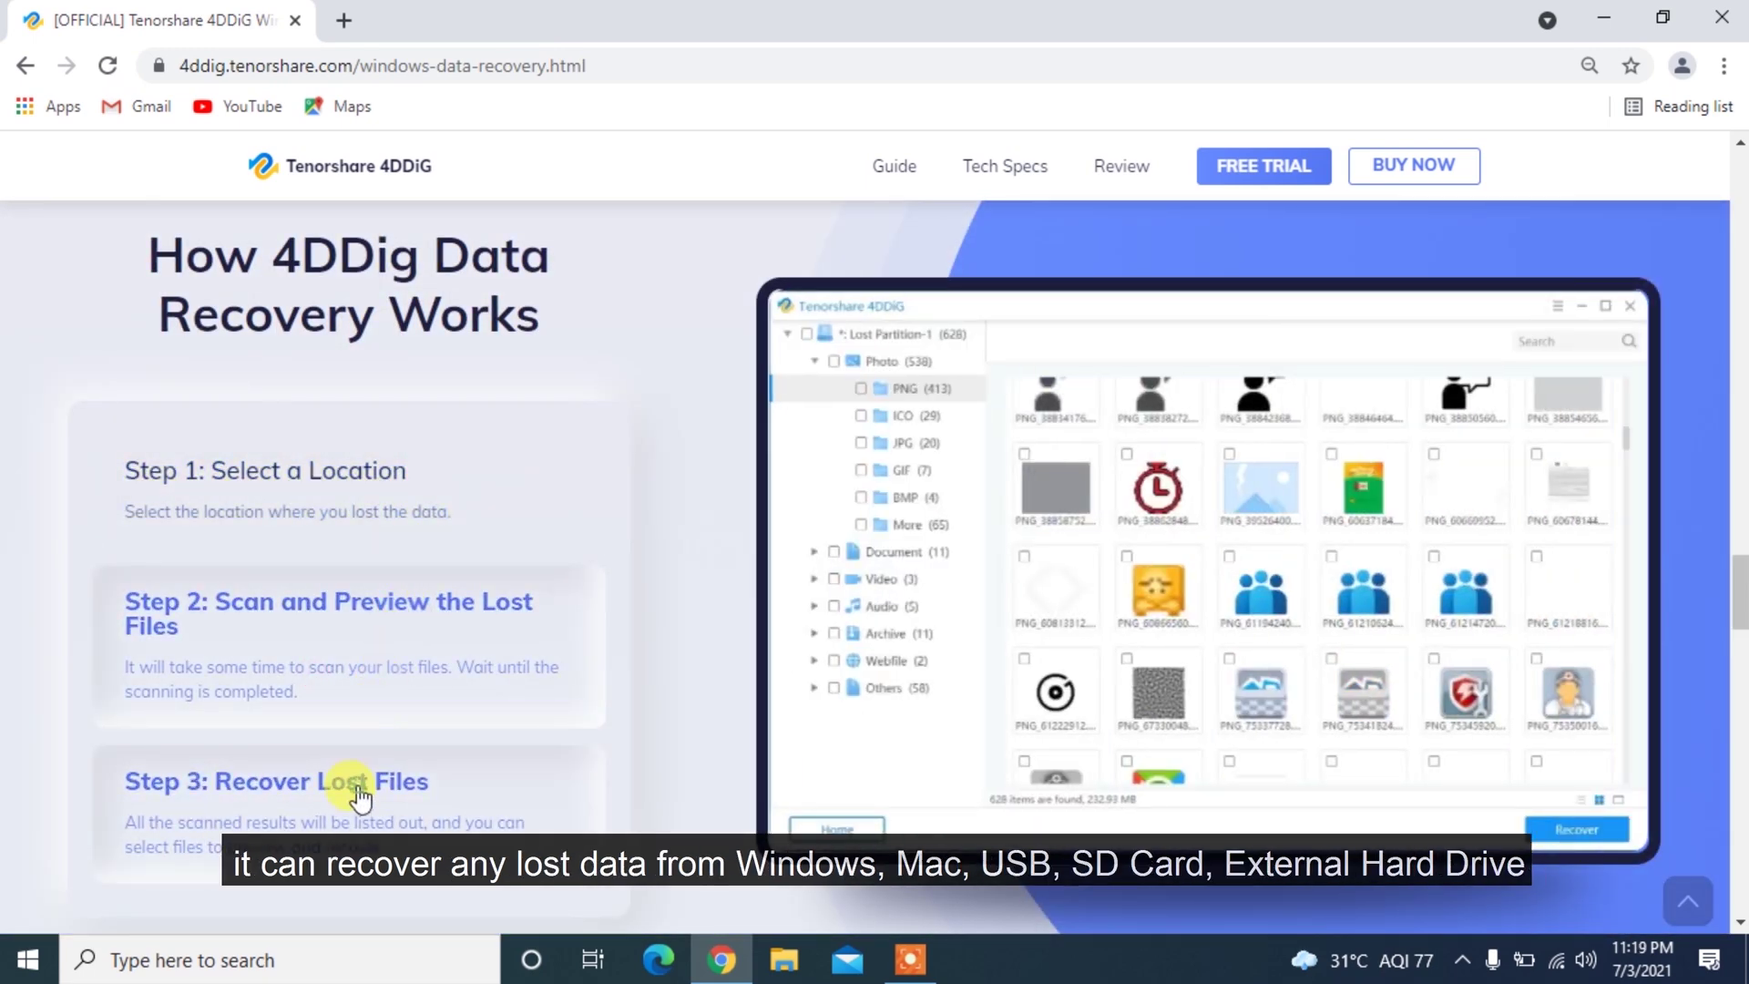
drag(1736, 576, 1736, 663)
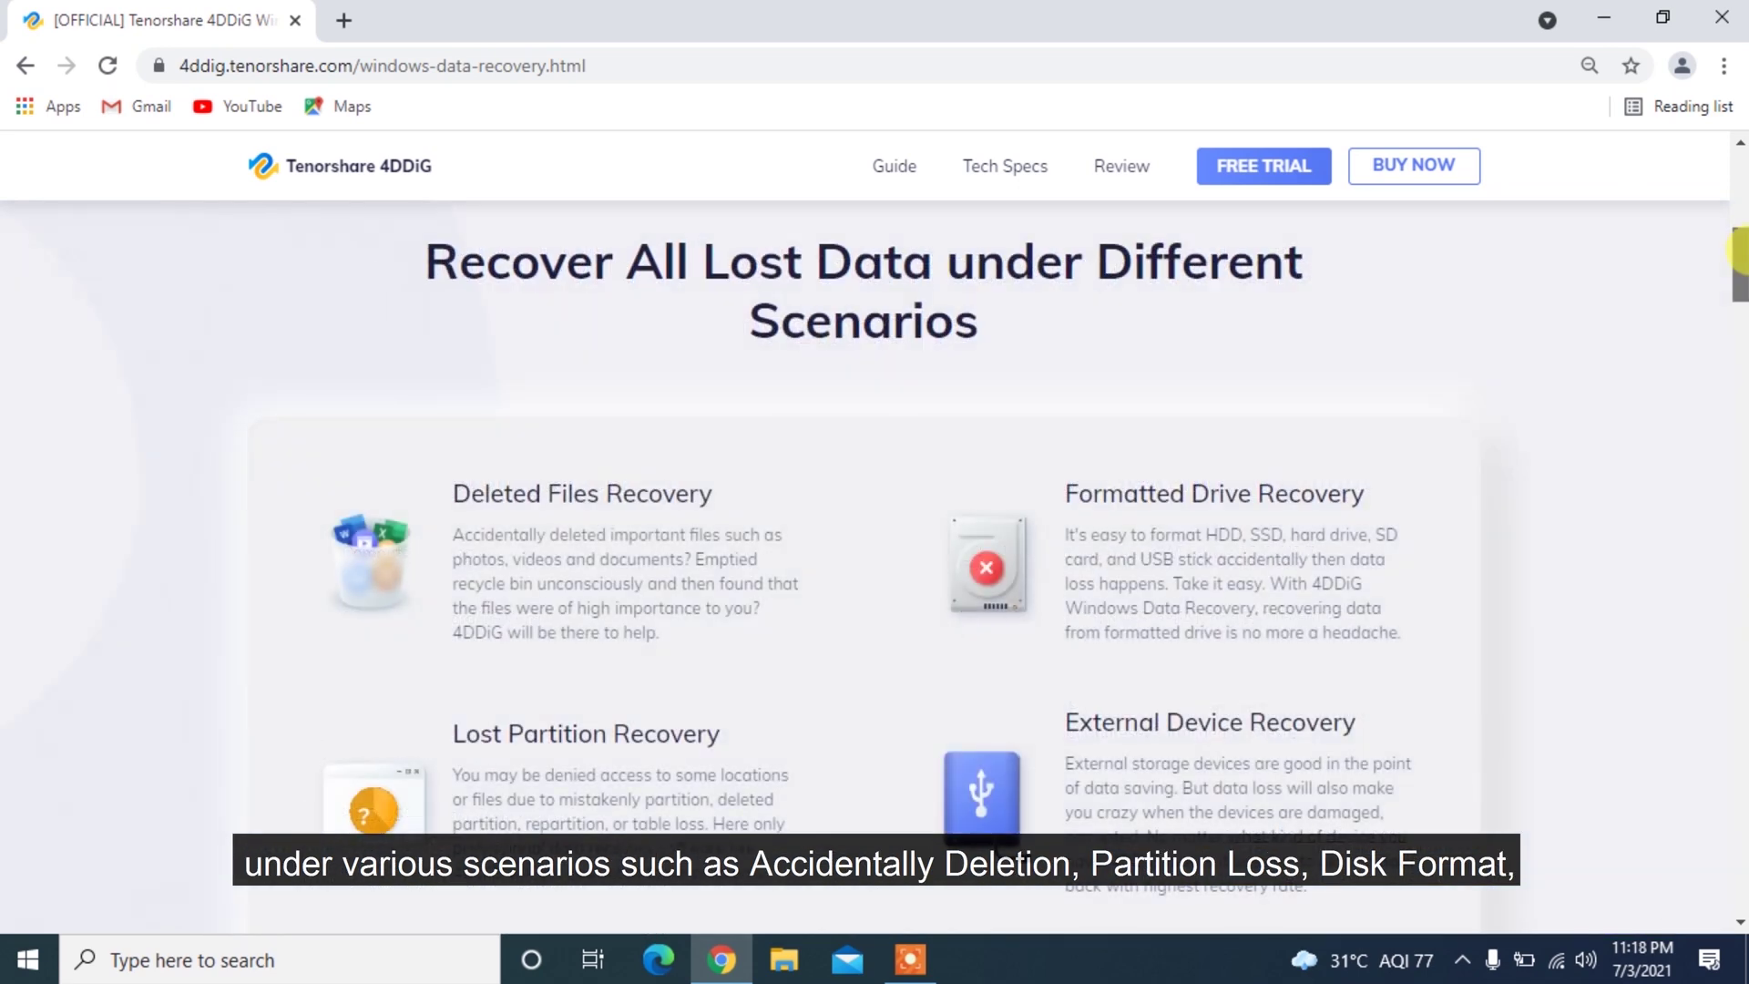
drag(1736, 250, 1739, 727)
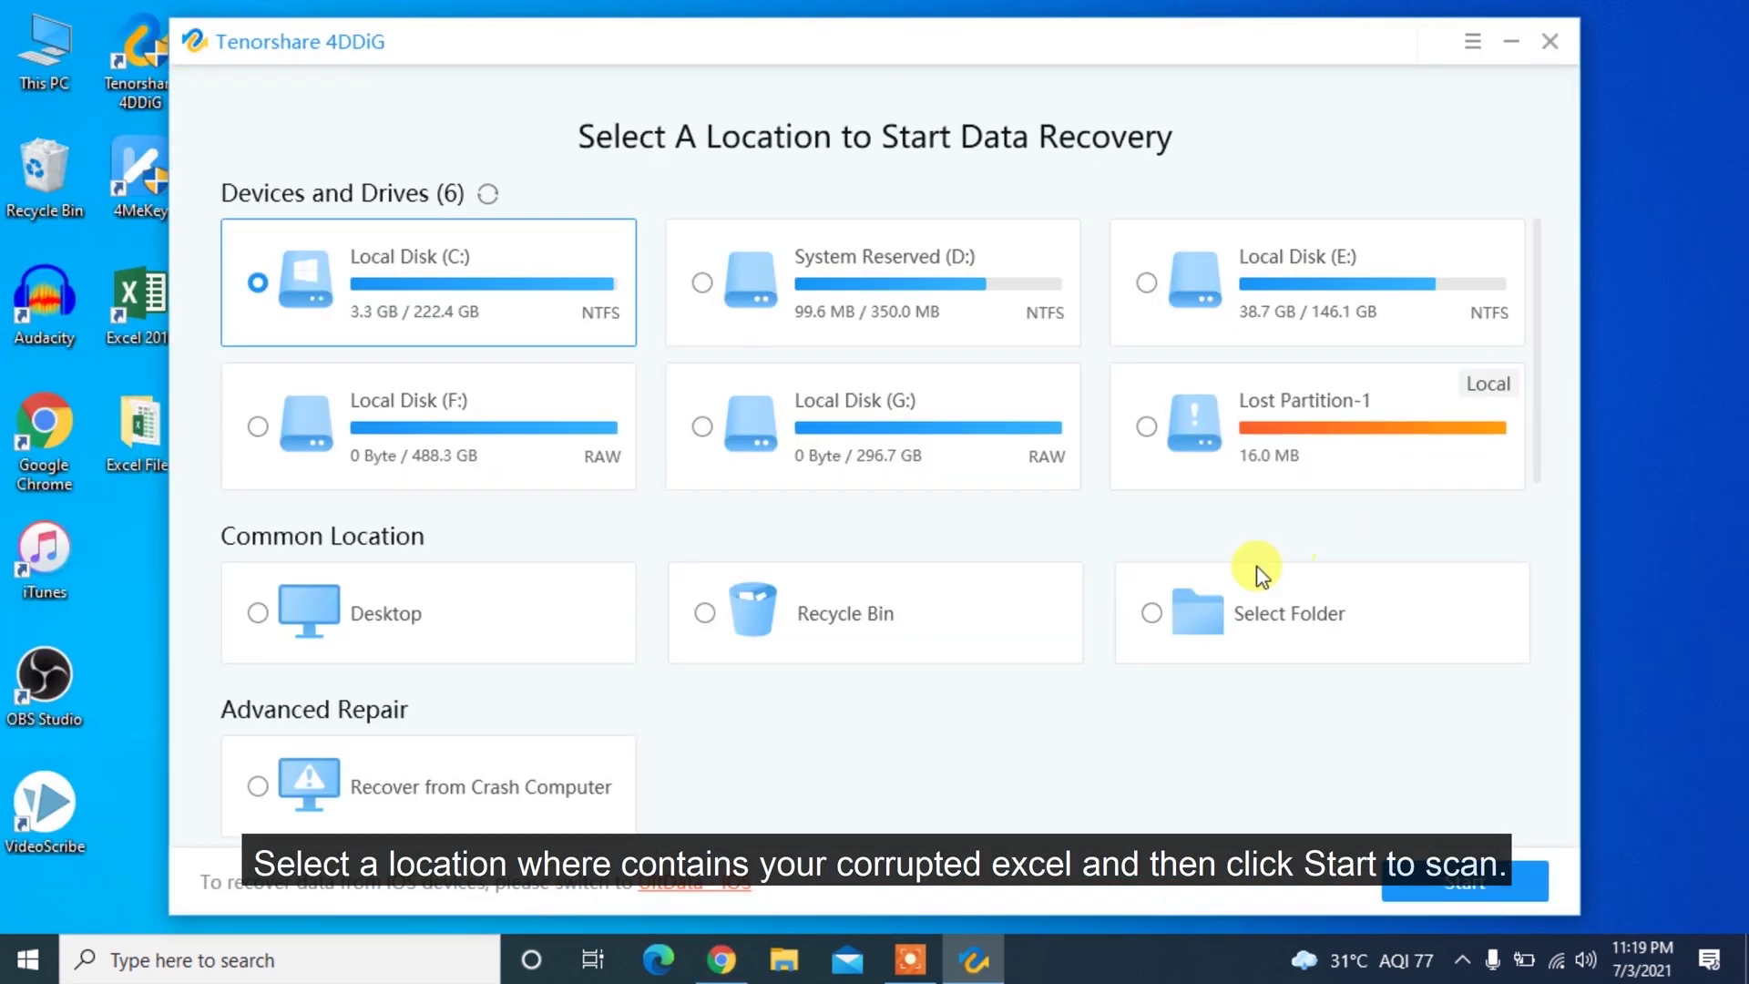
Pick the Desktop's Excel Files folder as the 4DDiG scan location and start scanning.
click(1238, 594)
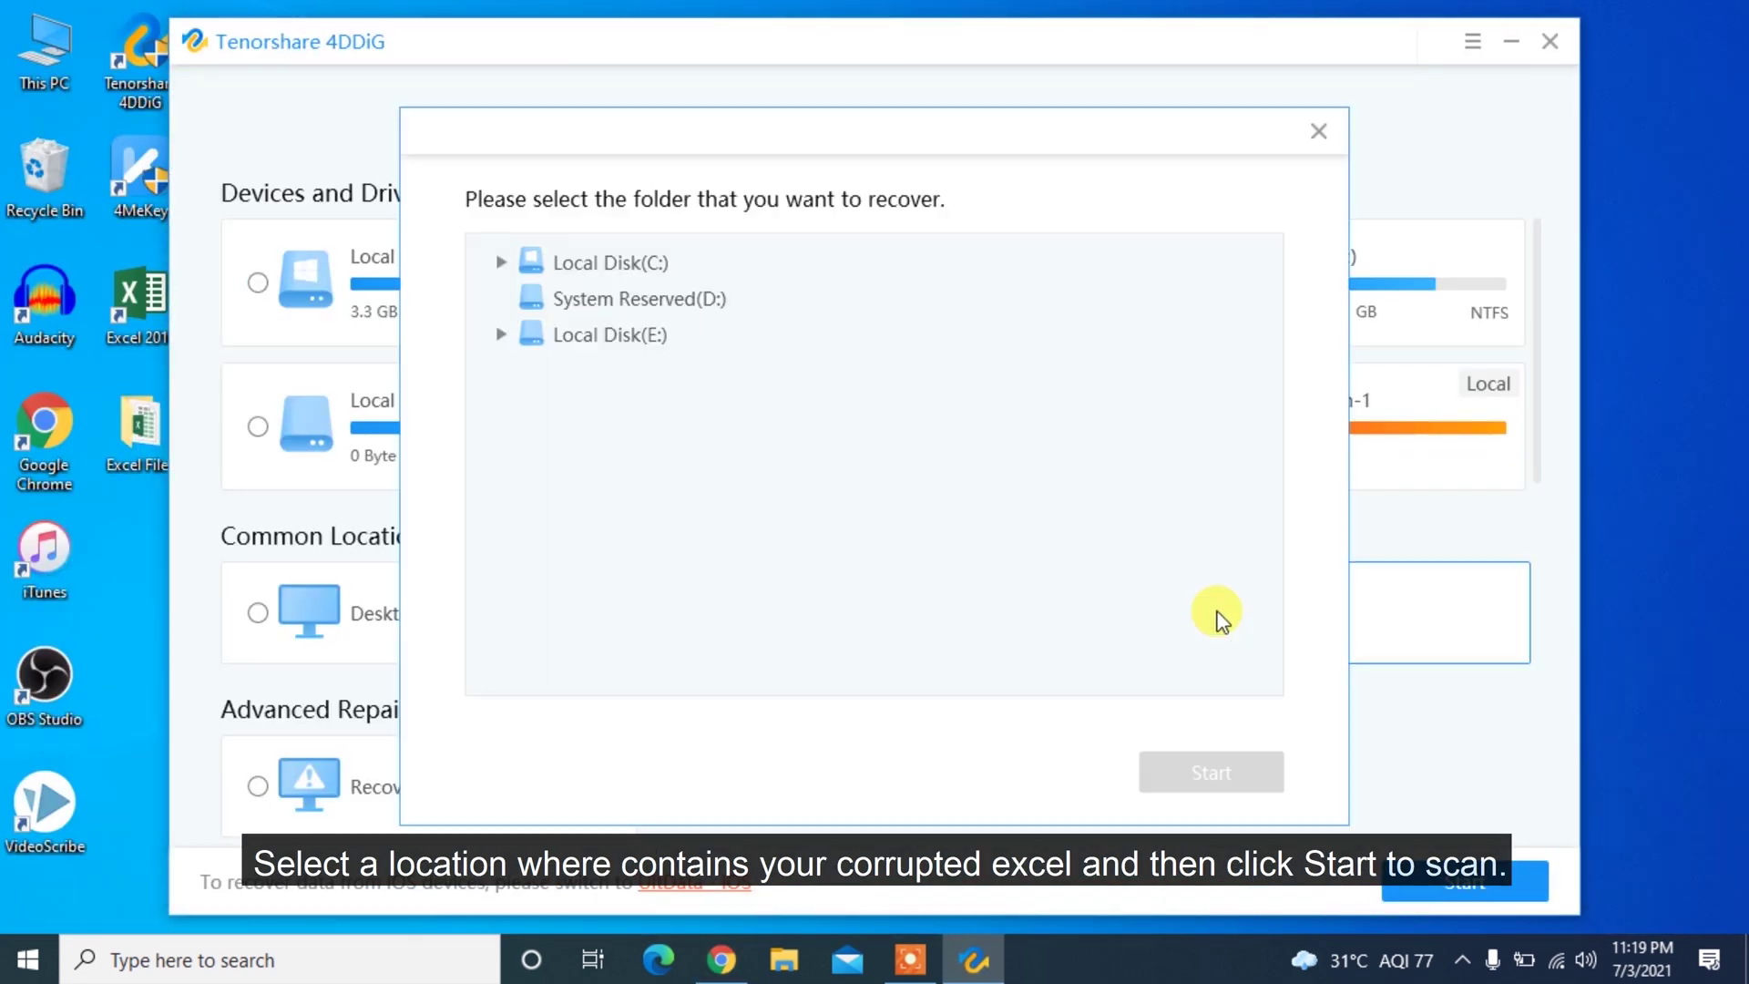
click(502, 263)
click(551, 622)
click(605, 658)
scroll(1279, 456, down, 3)
click(655, 550)
click(801, 586)
click(1225, 771)
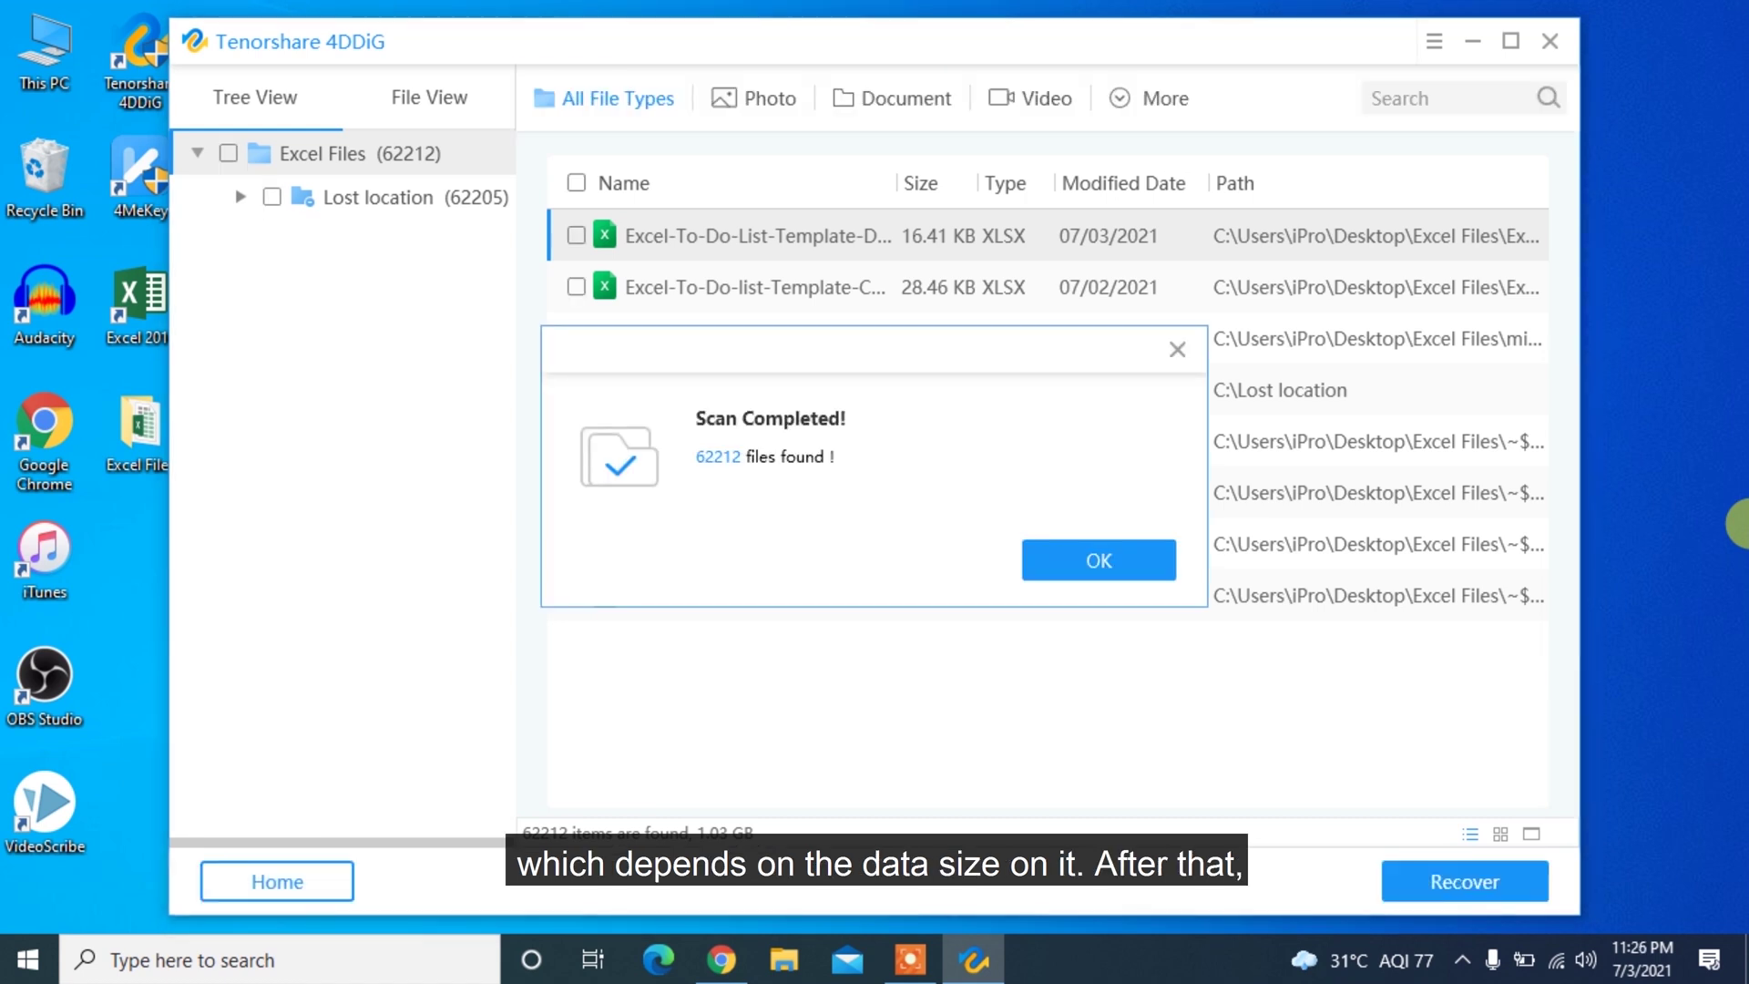
Preview the found to-do list workbook in Excel, then close it without saving.
click(1067, 557)
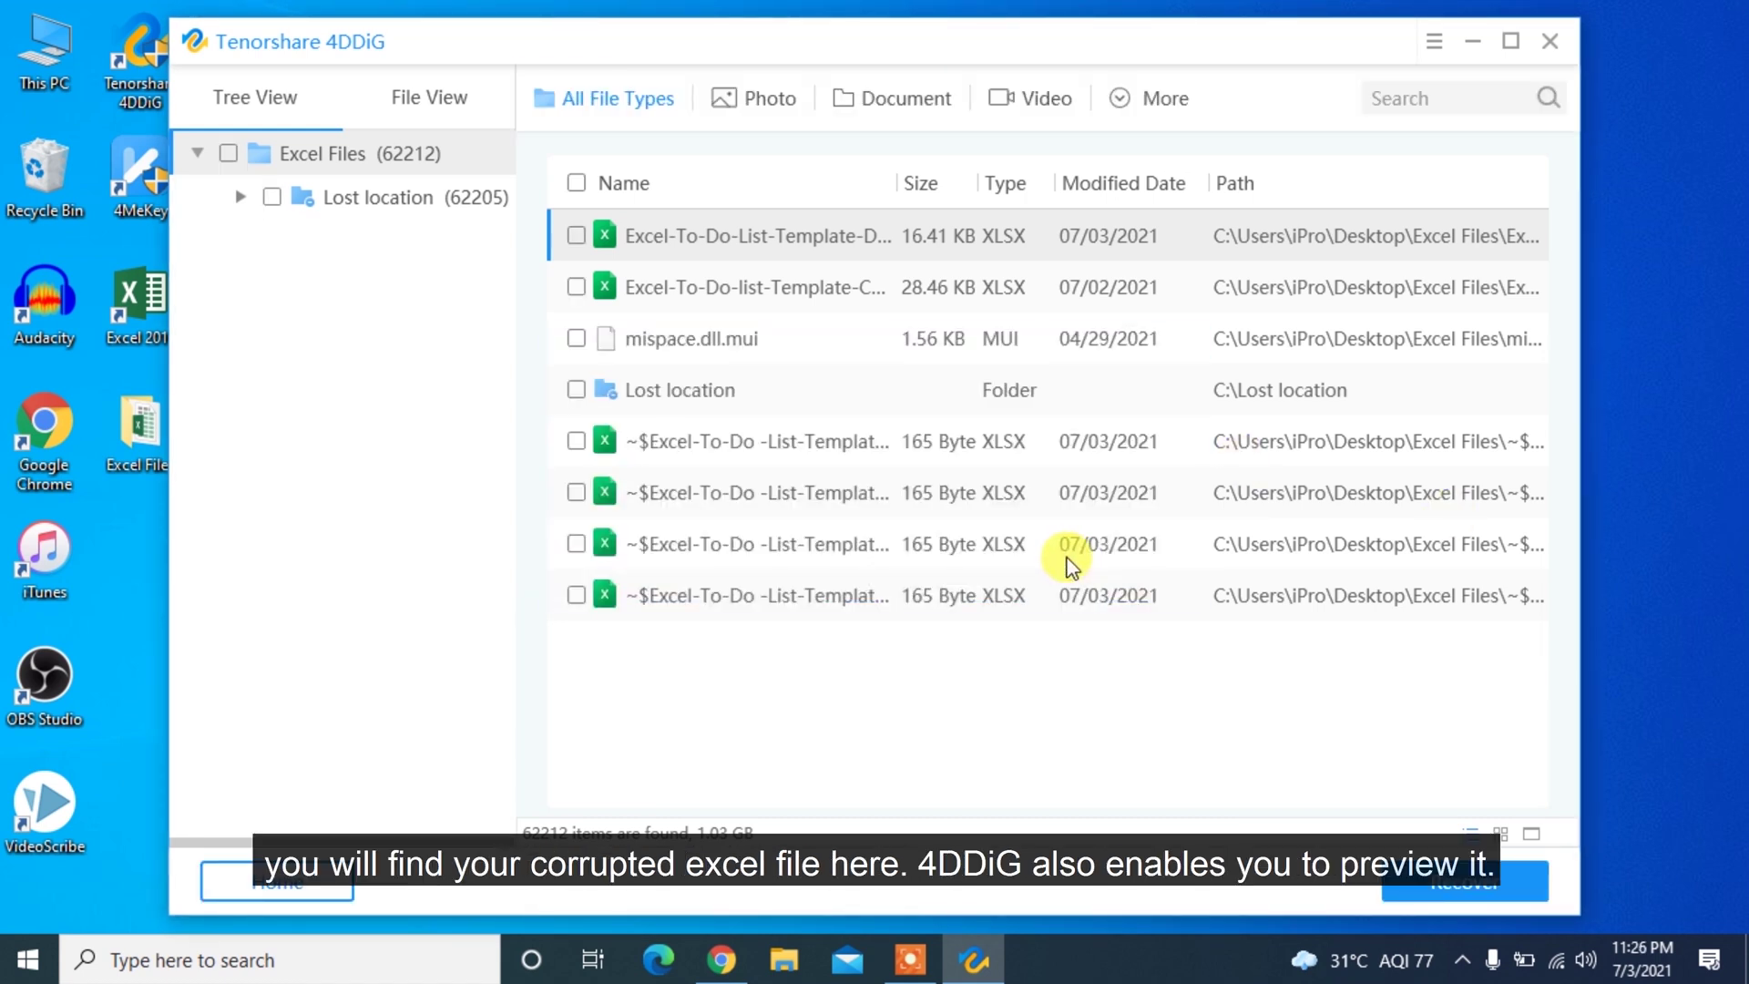
double_click(776, 244)
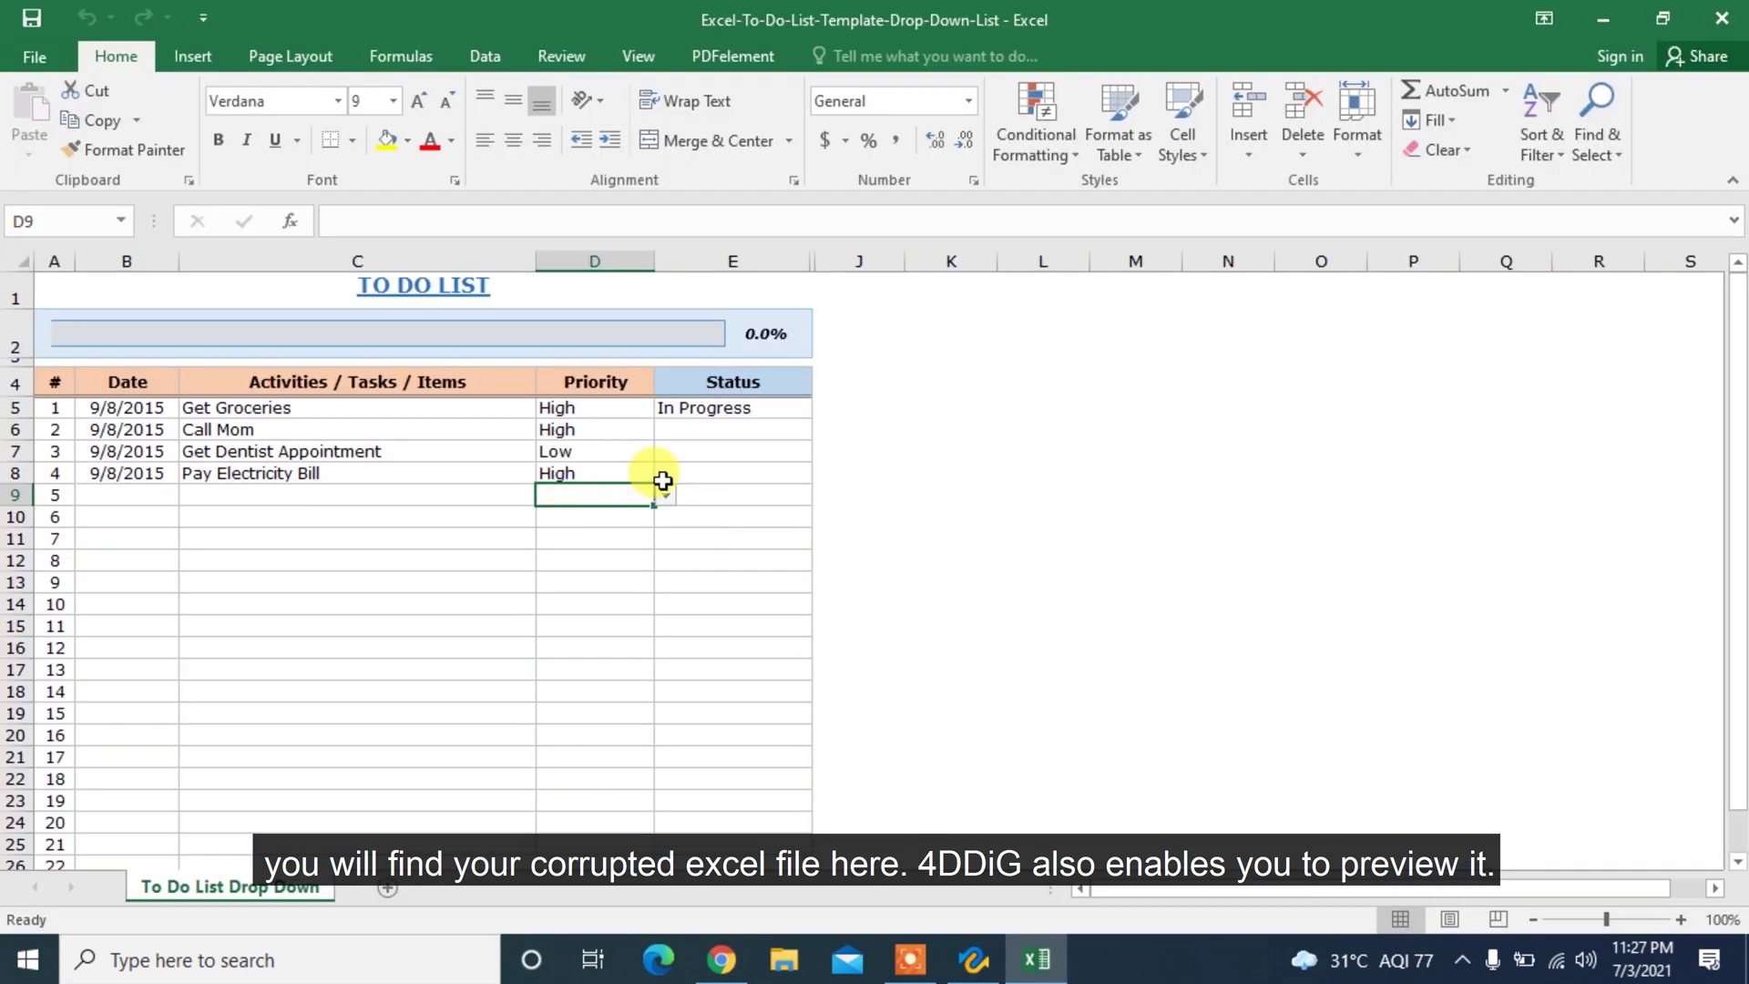
click(1721, 18)
click(874, 510)
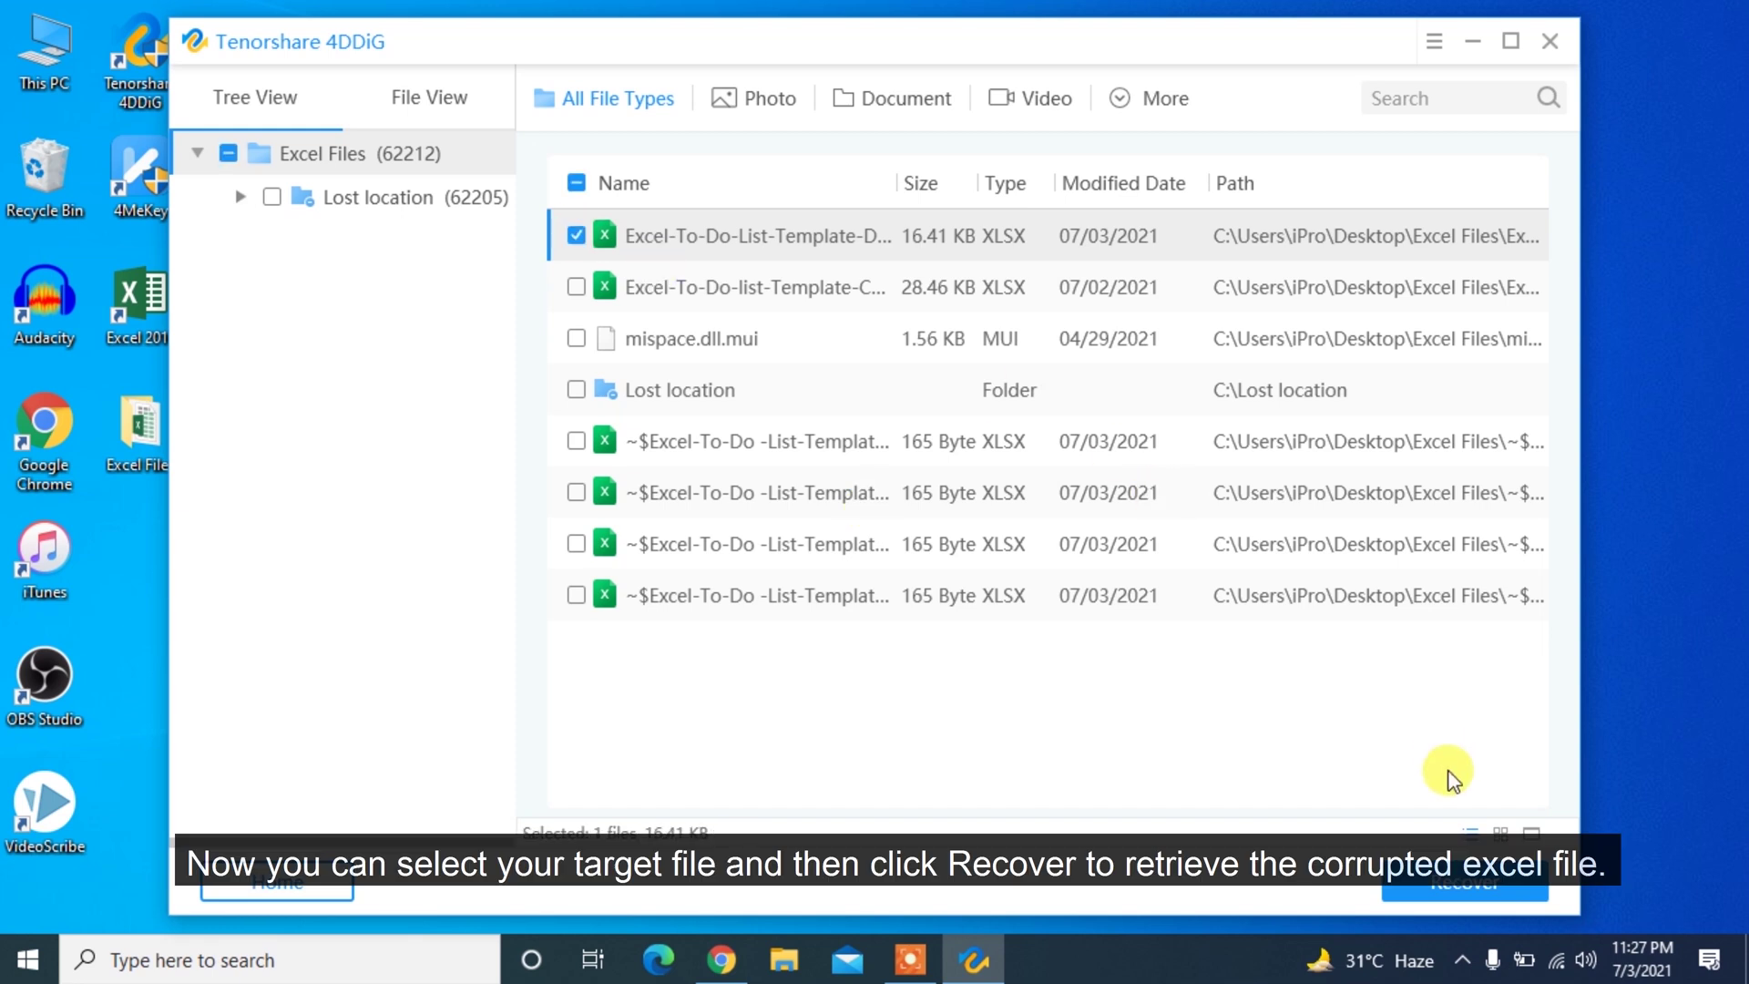
Recover the to-do list workbook to the Desktop, then close the output folder and 4DDiG.
click(1460, 888)
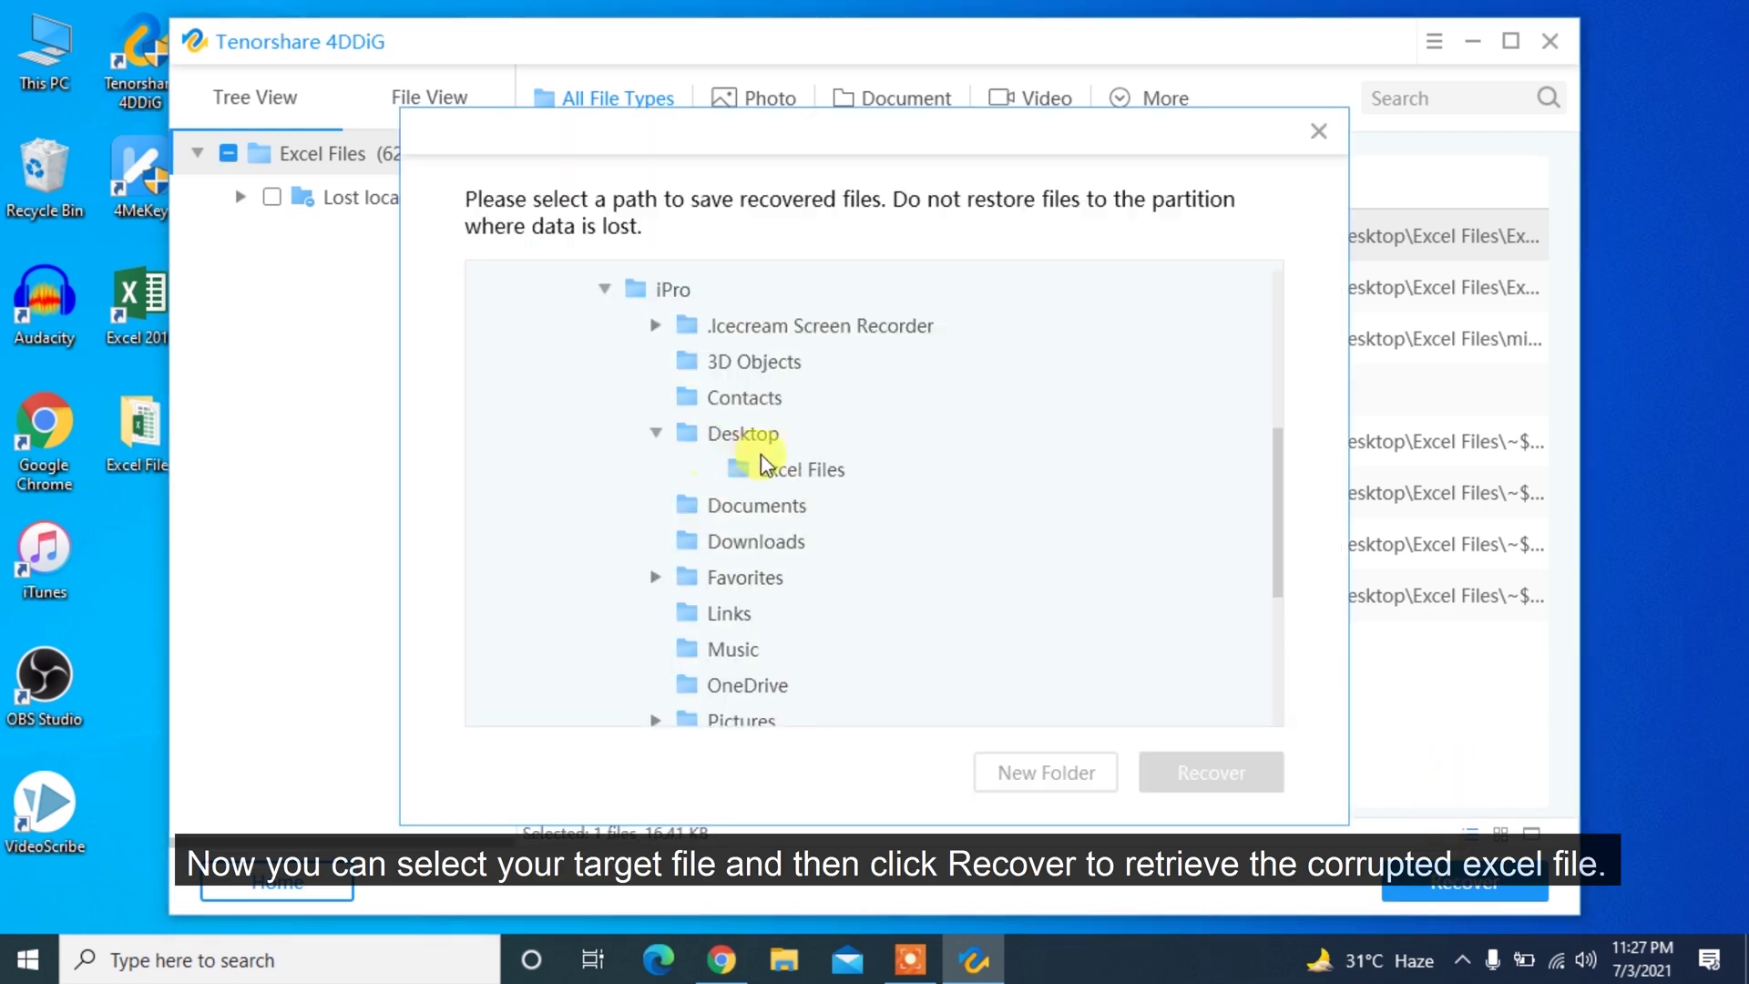
click(721, 433)
click(1200, 773)
click(1064, 547)
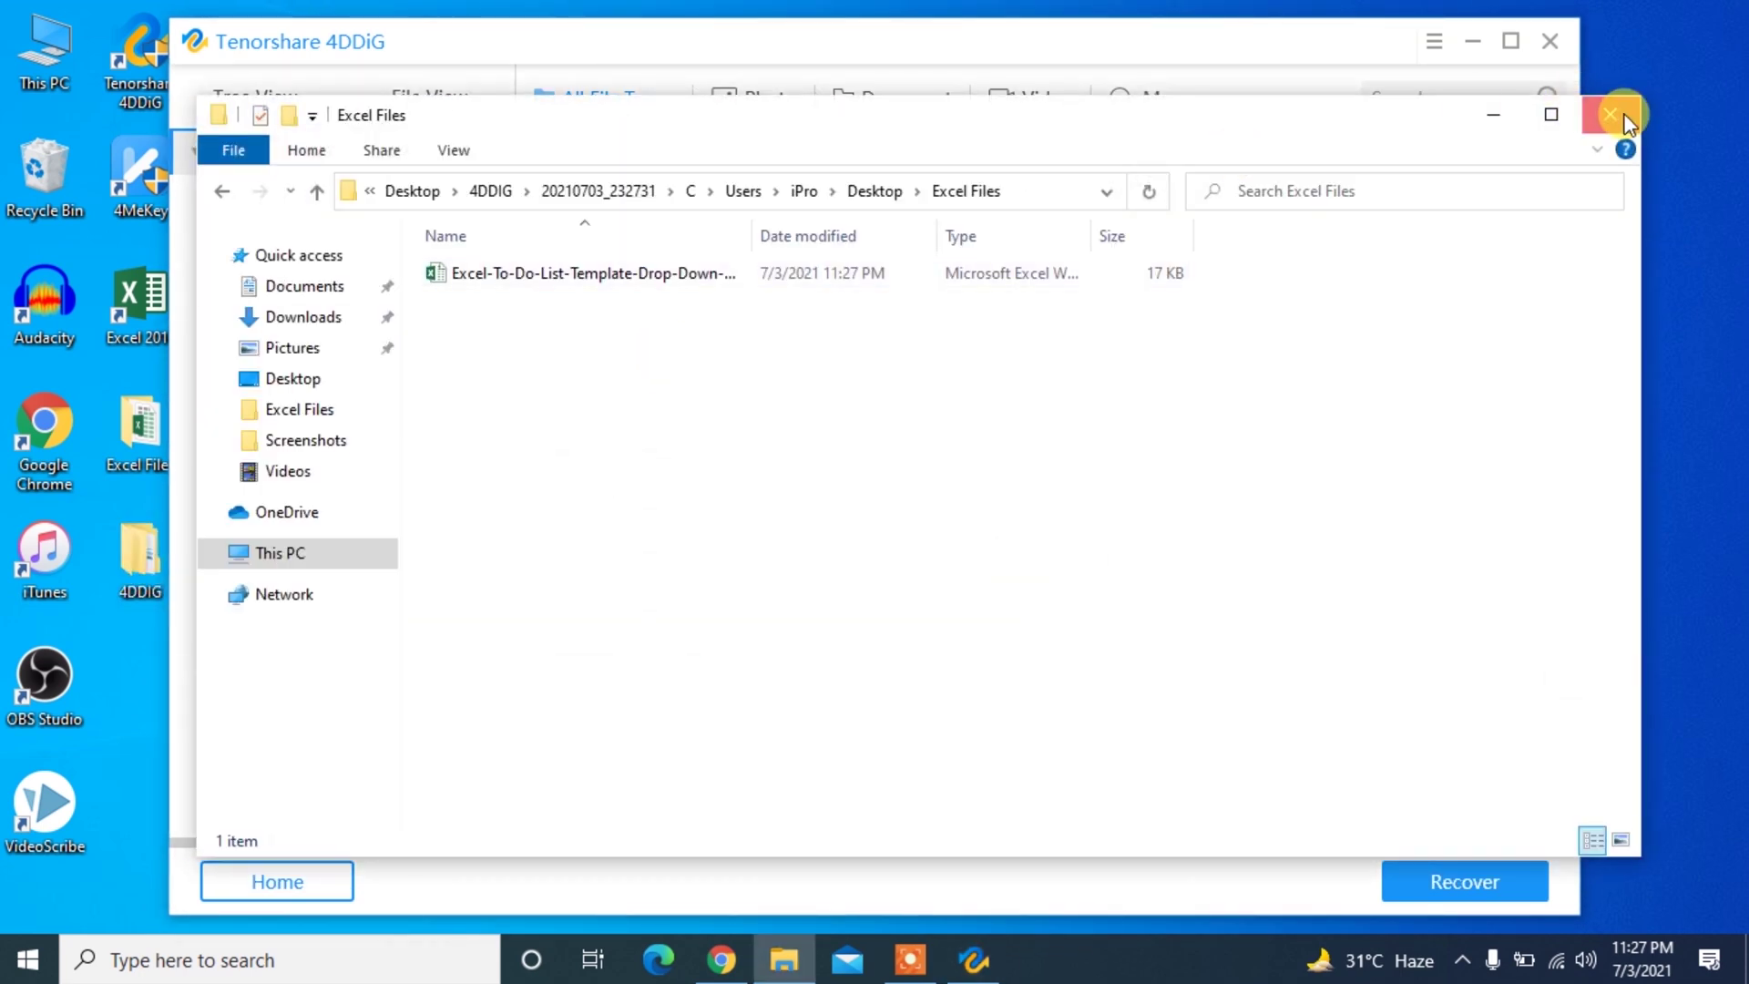
click(1611, 114)
click(1550, 42)
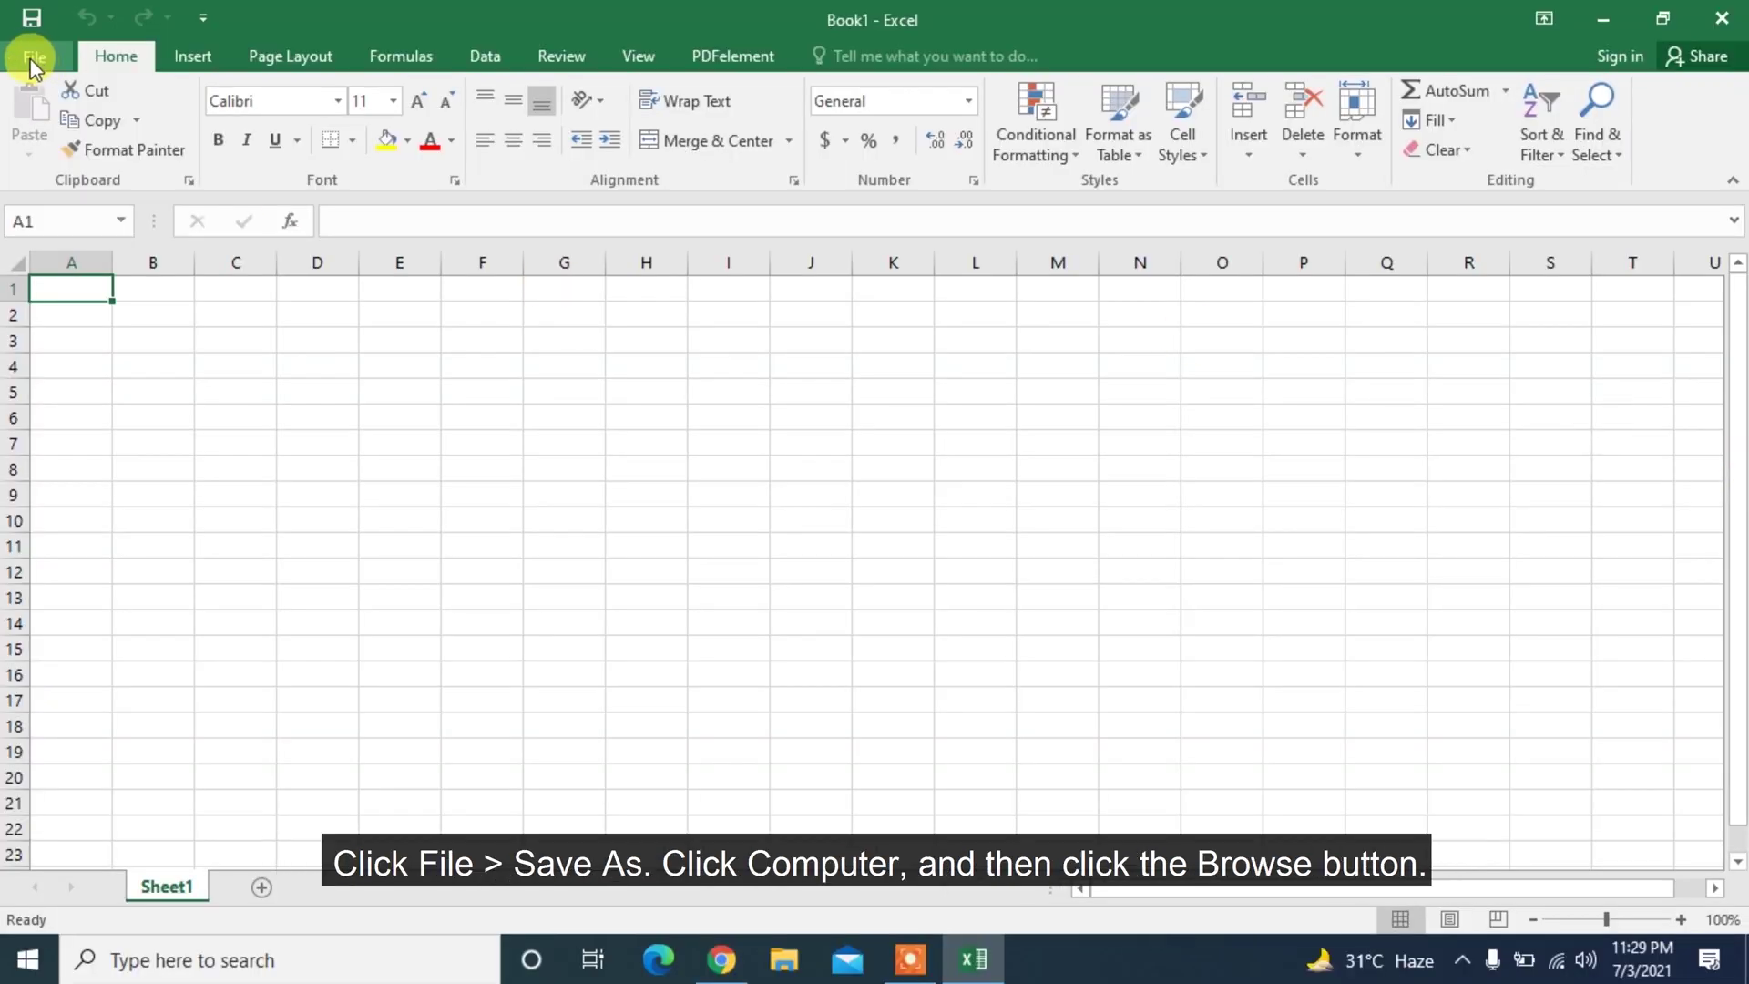
Save Book1 to Documents with the Always create backup general option enabled.
click(32, 57)
click(62, 312)
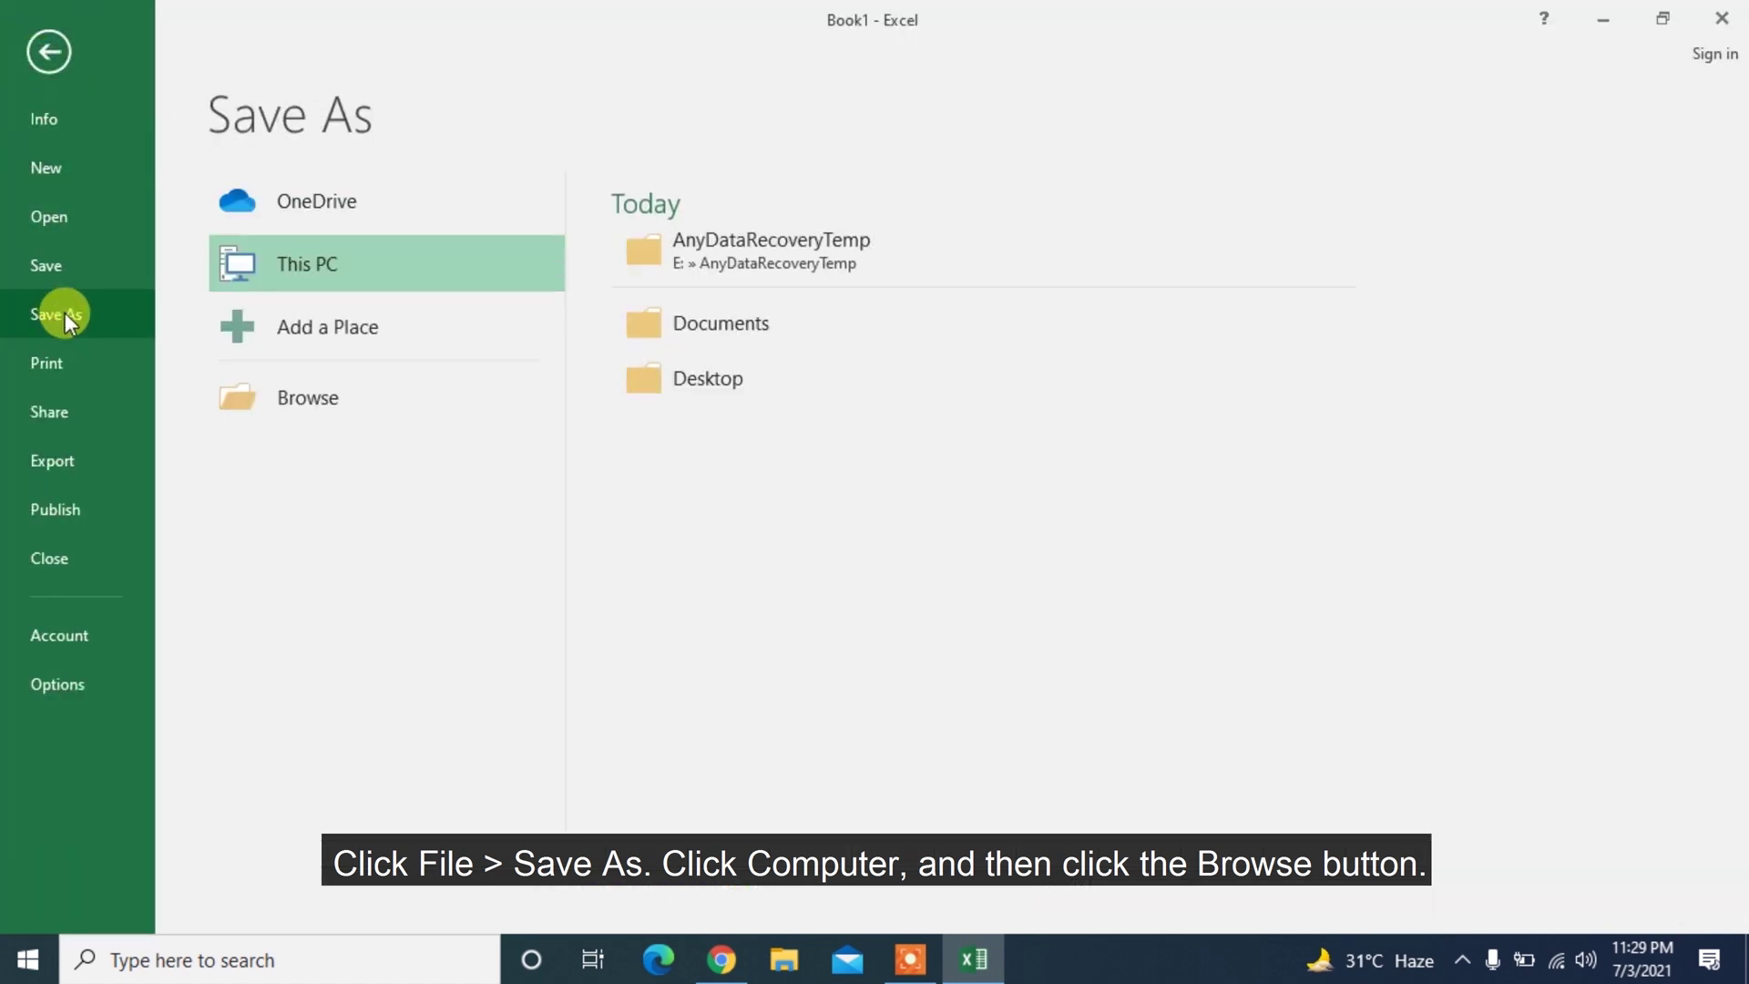
click(285, 412)
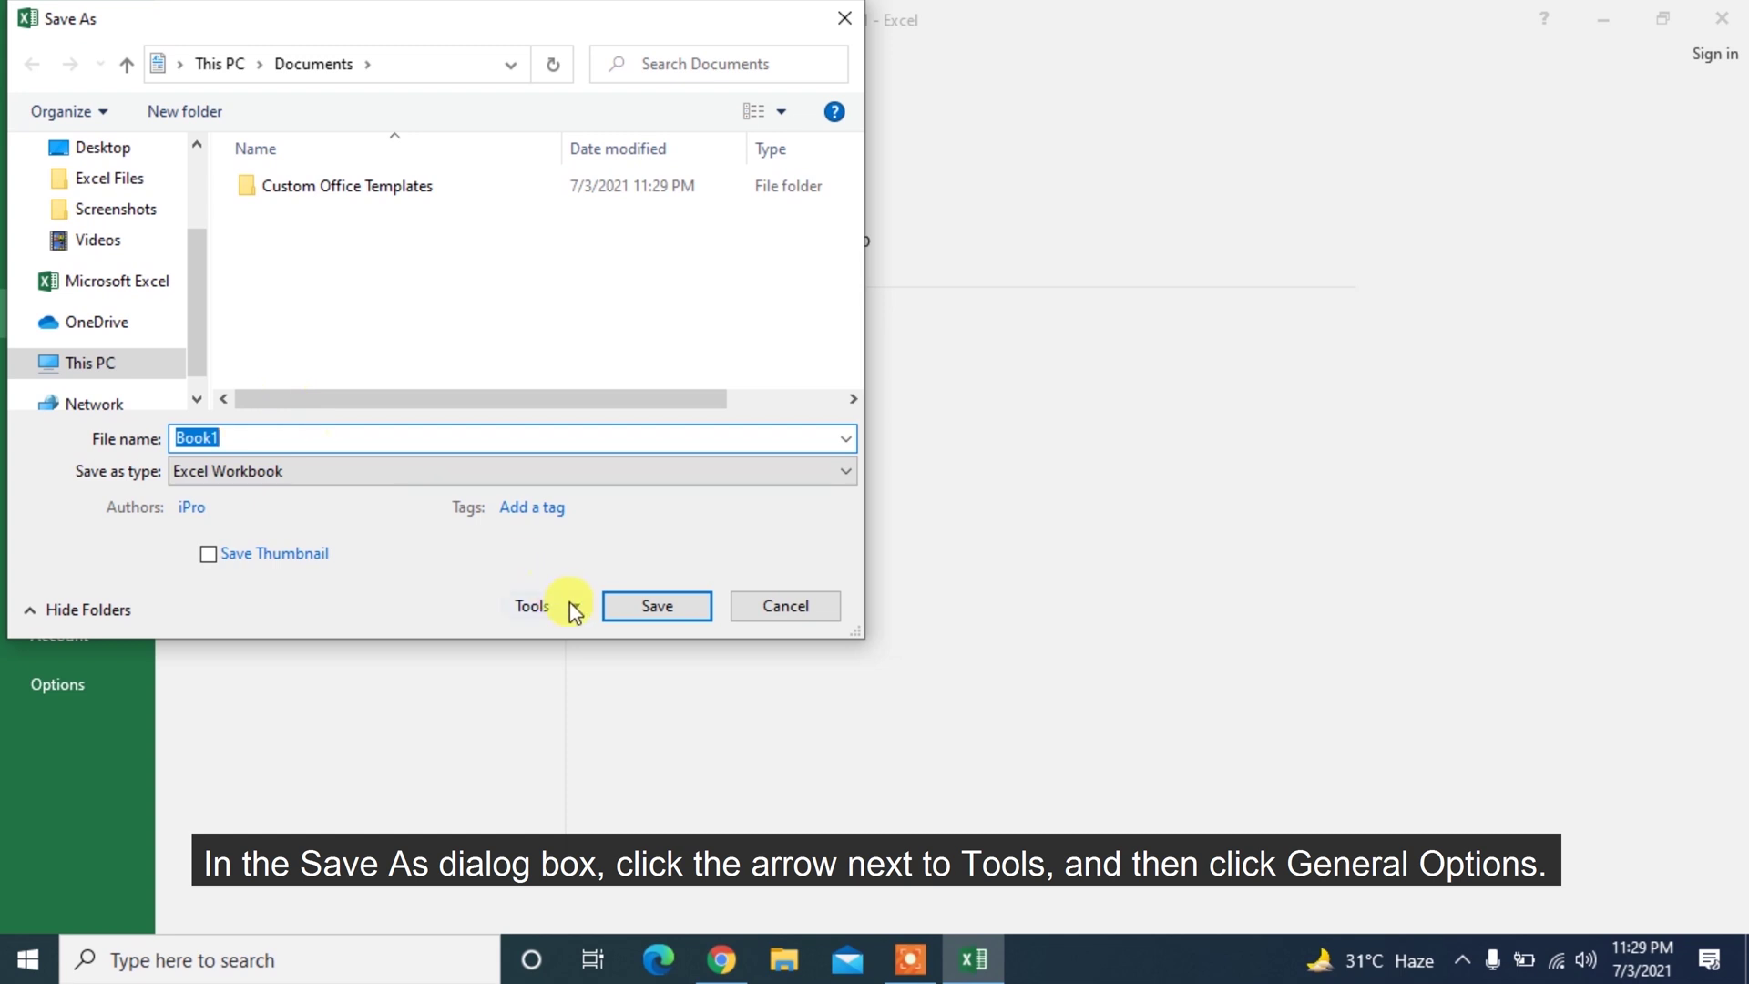
click(577, 608)
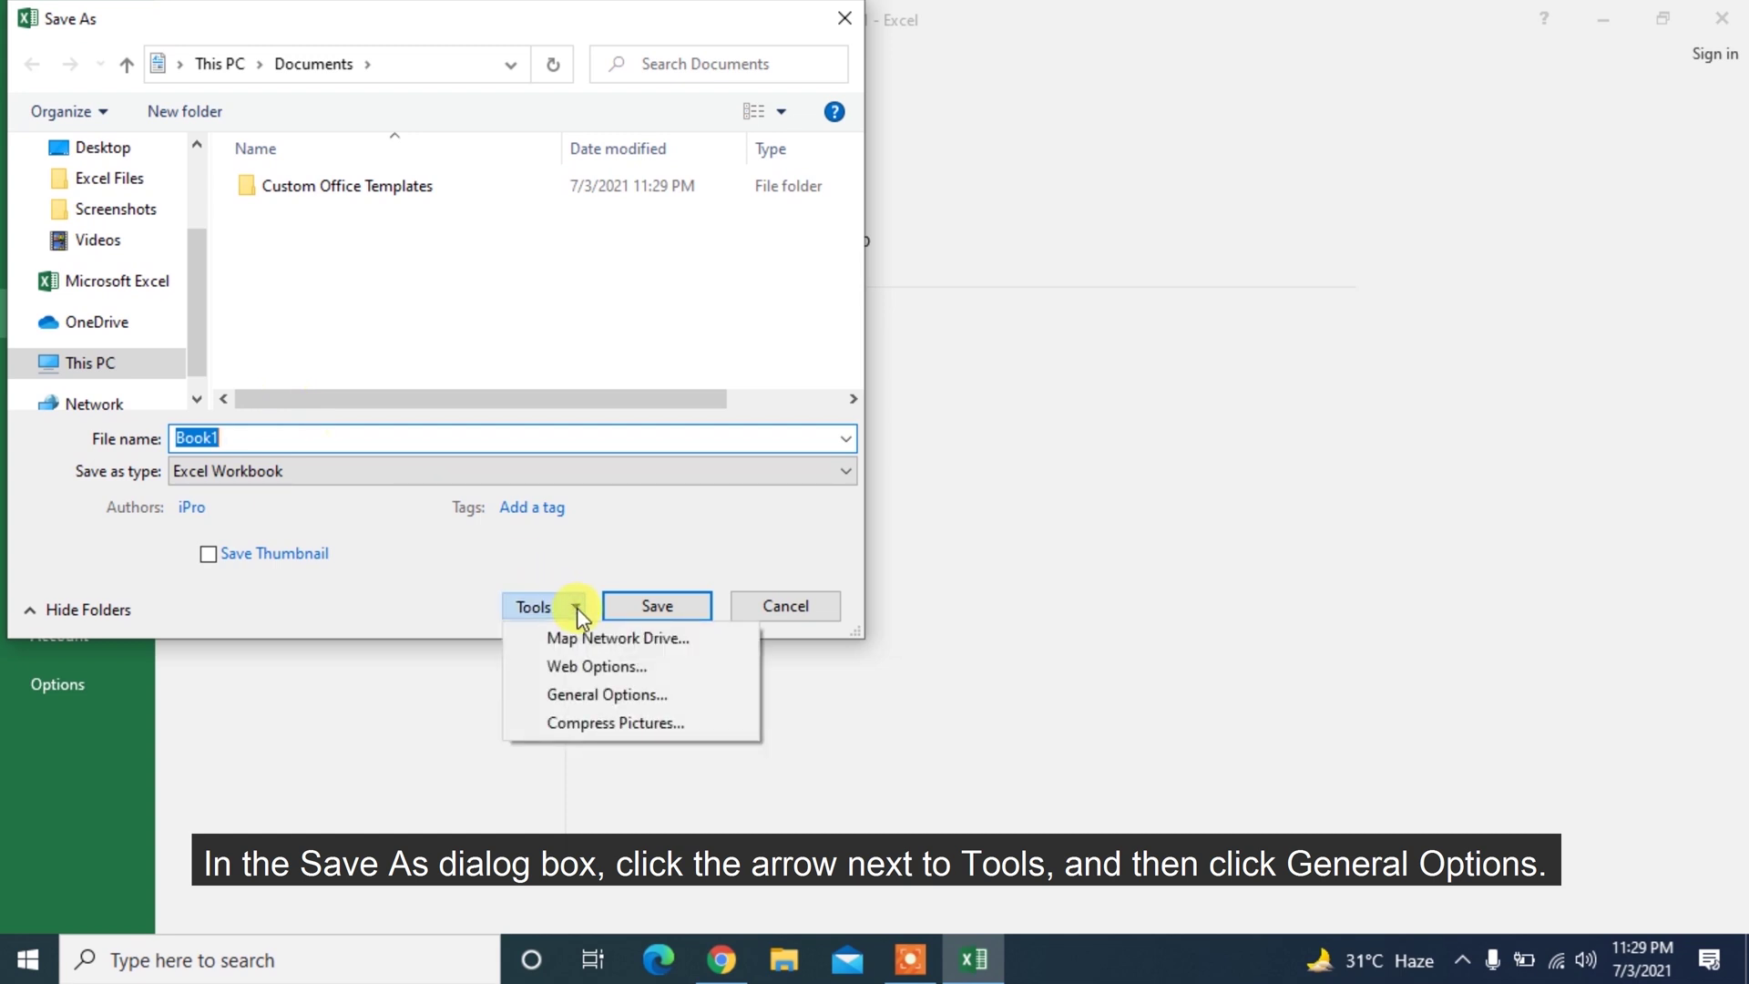
click(580, 694)
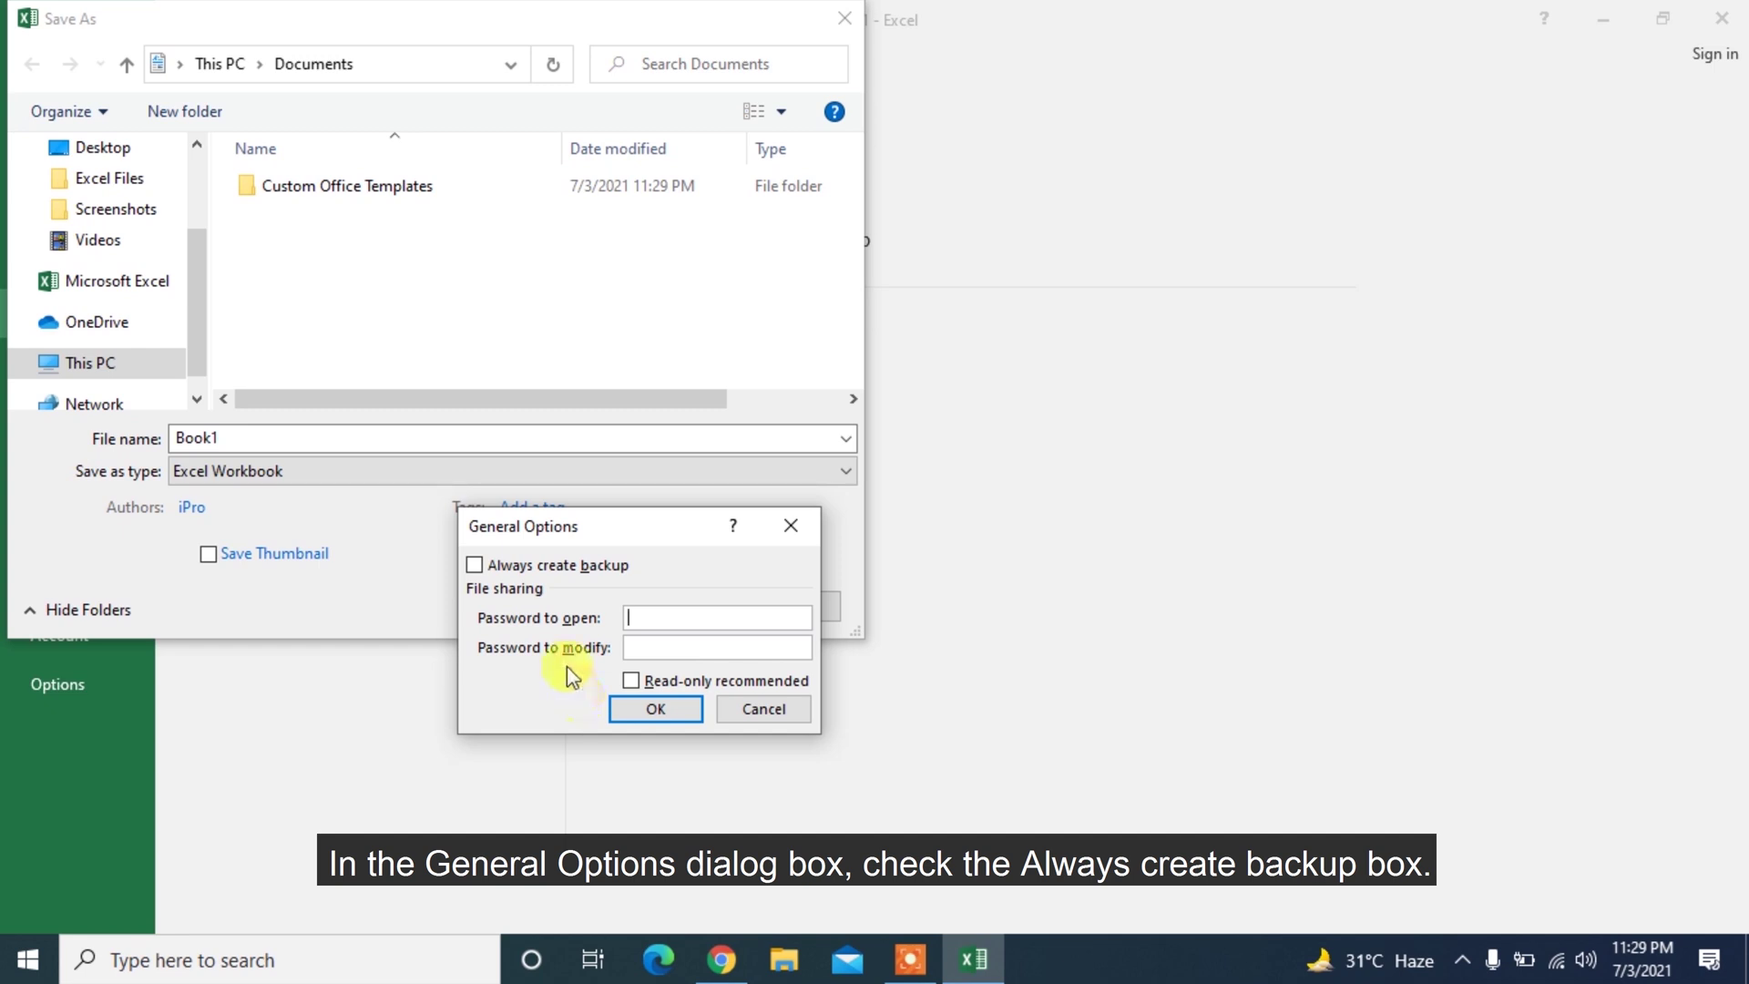
click(556, 566)
click(658, 709)
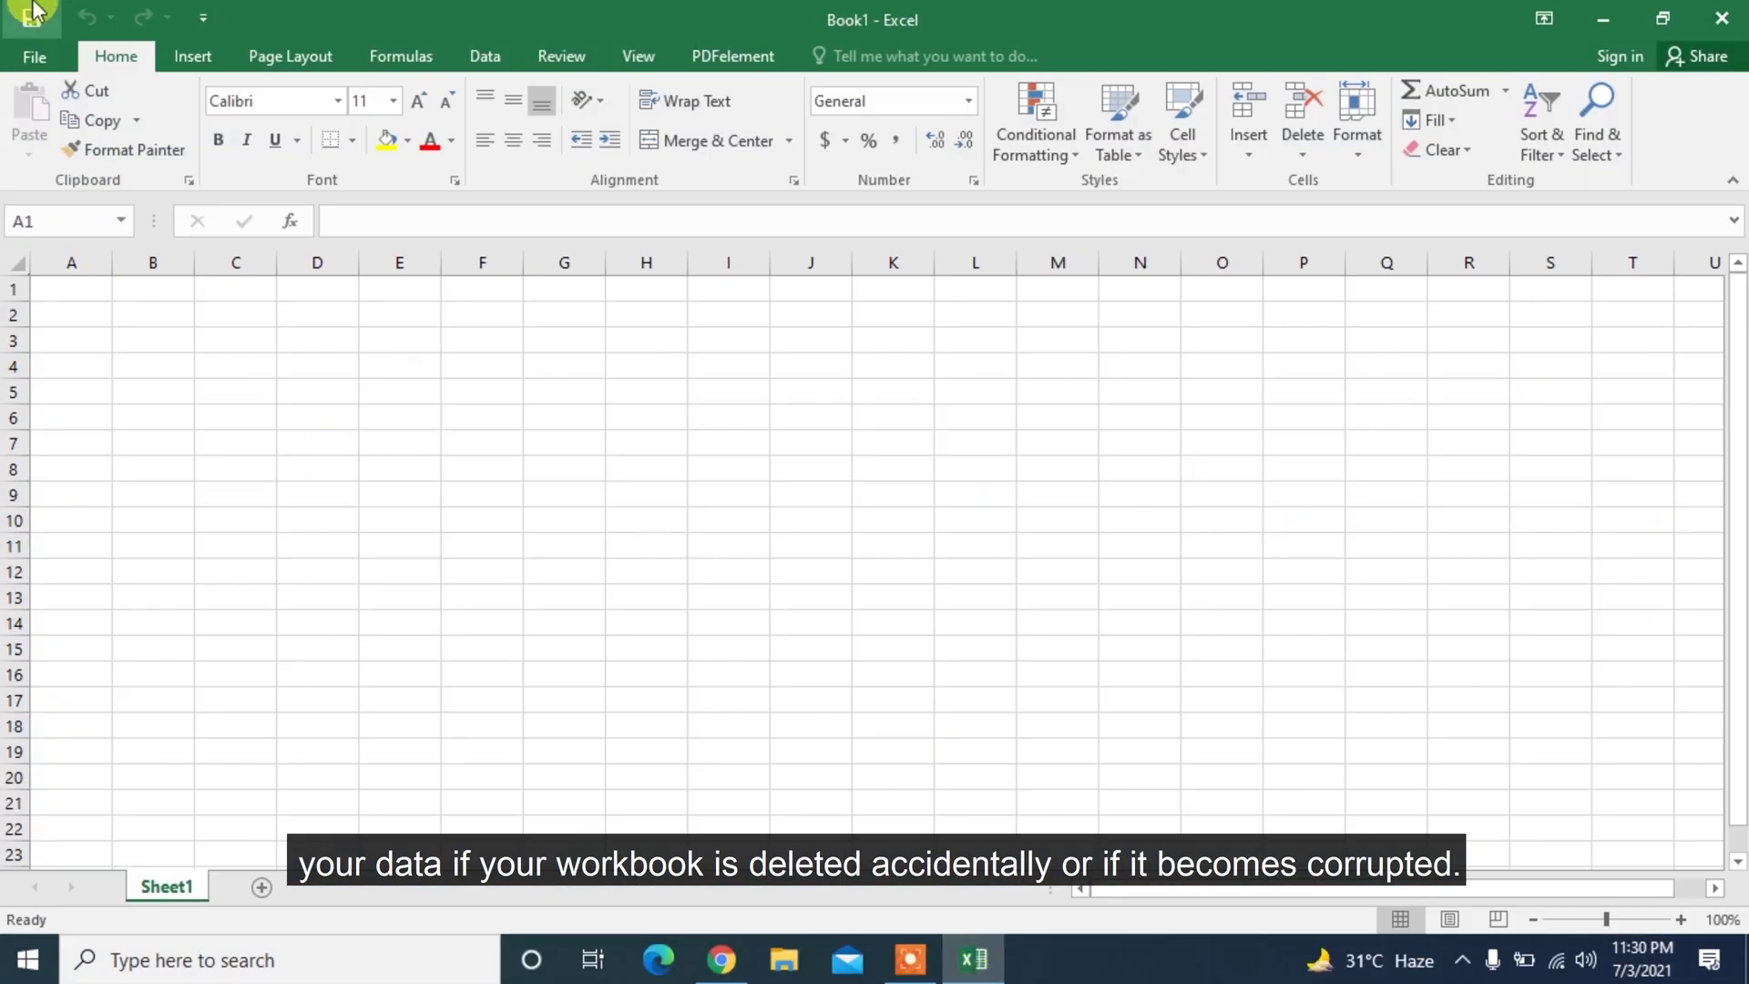
Keep AutoRecover saving every 10 minutes on the Save page of Excel Options.
click(36, 58)
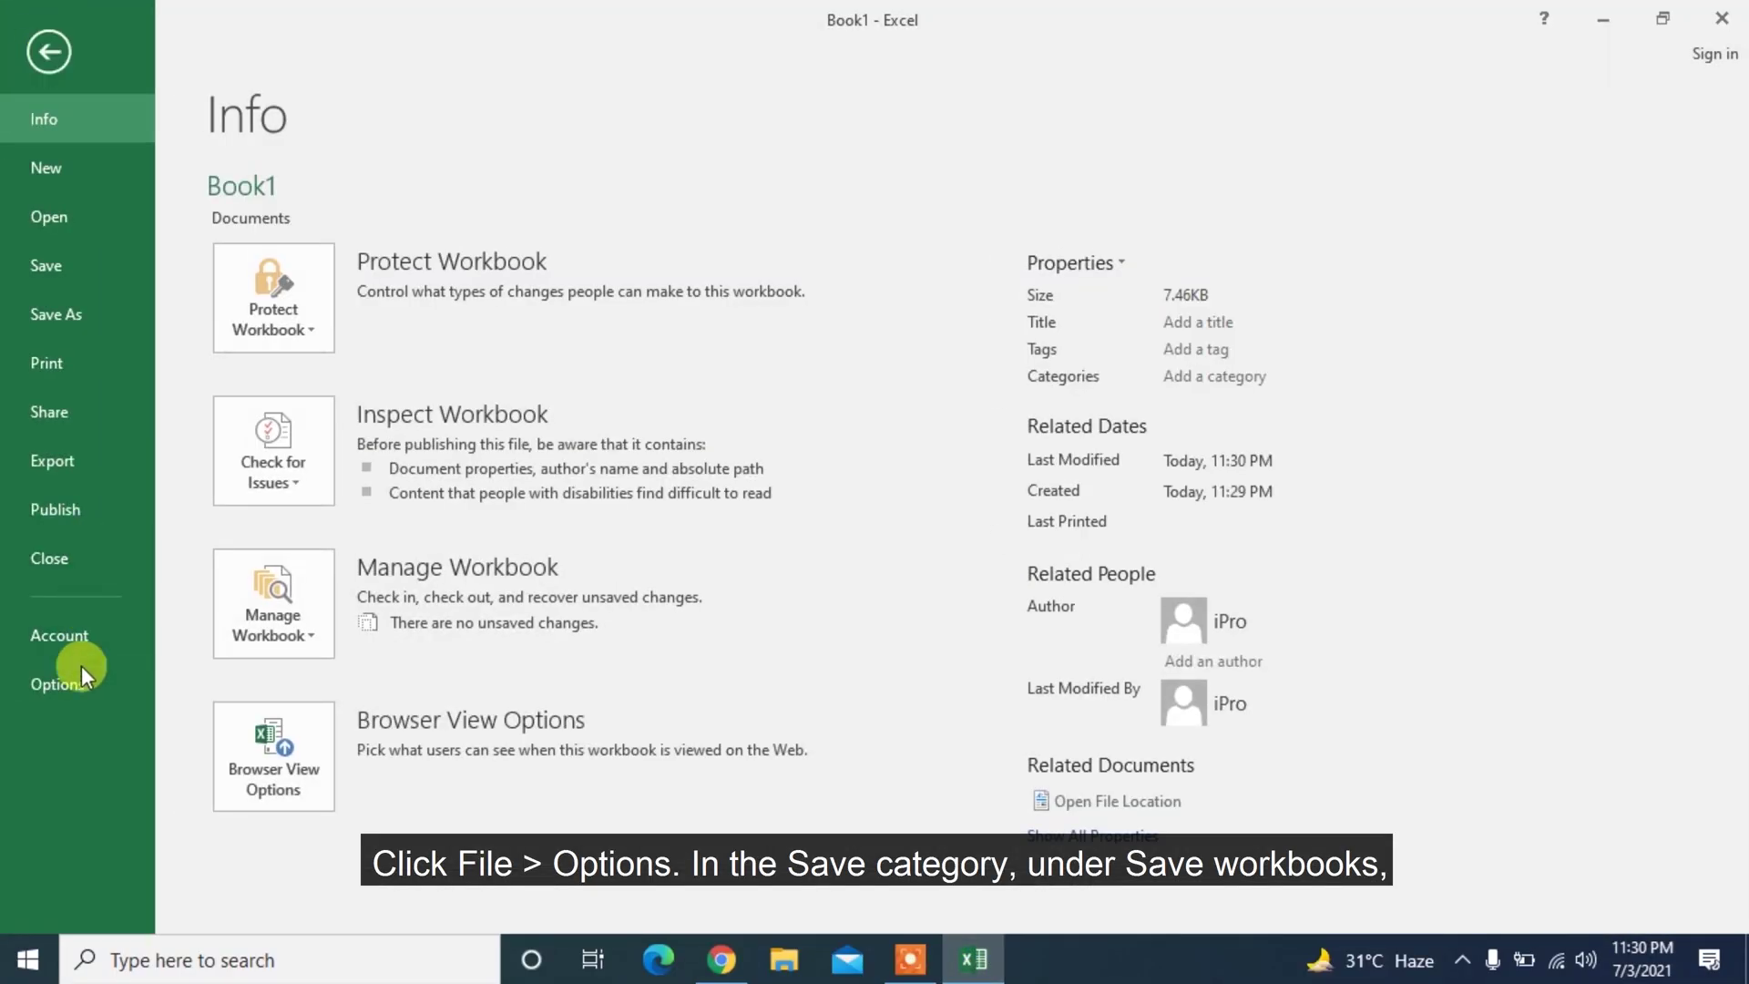
click(80, 677)
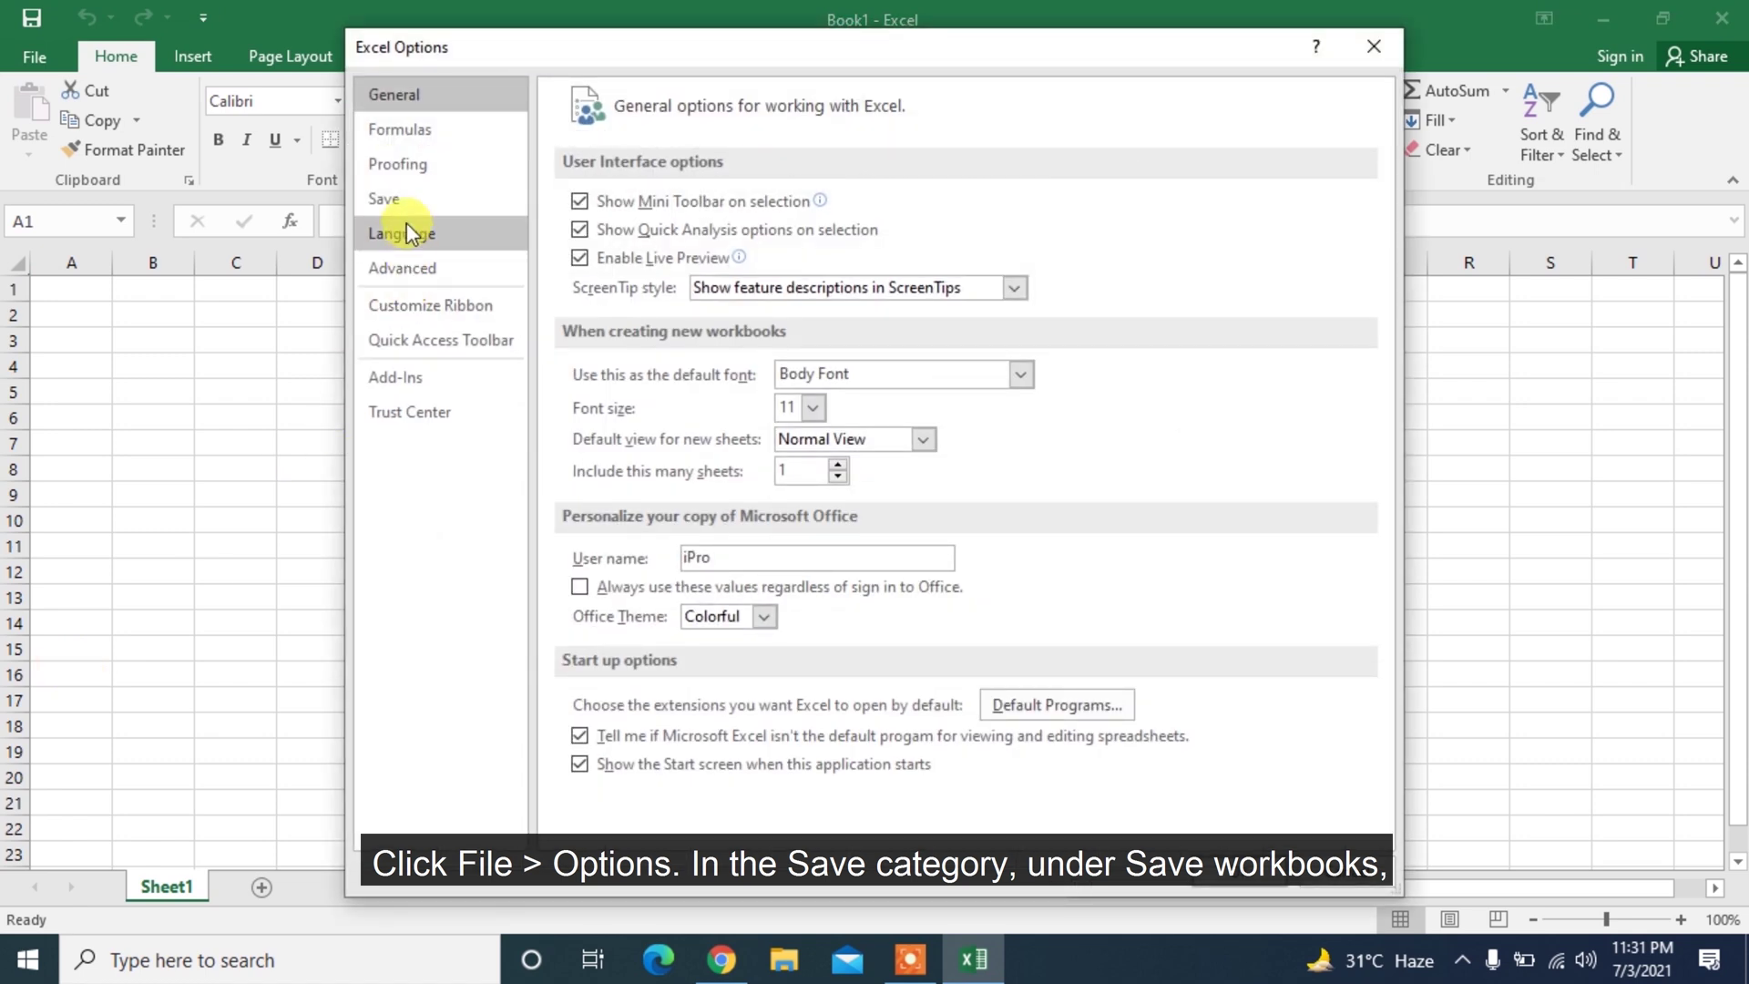
click(403, 207)
click(579, 234)
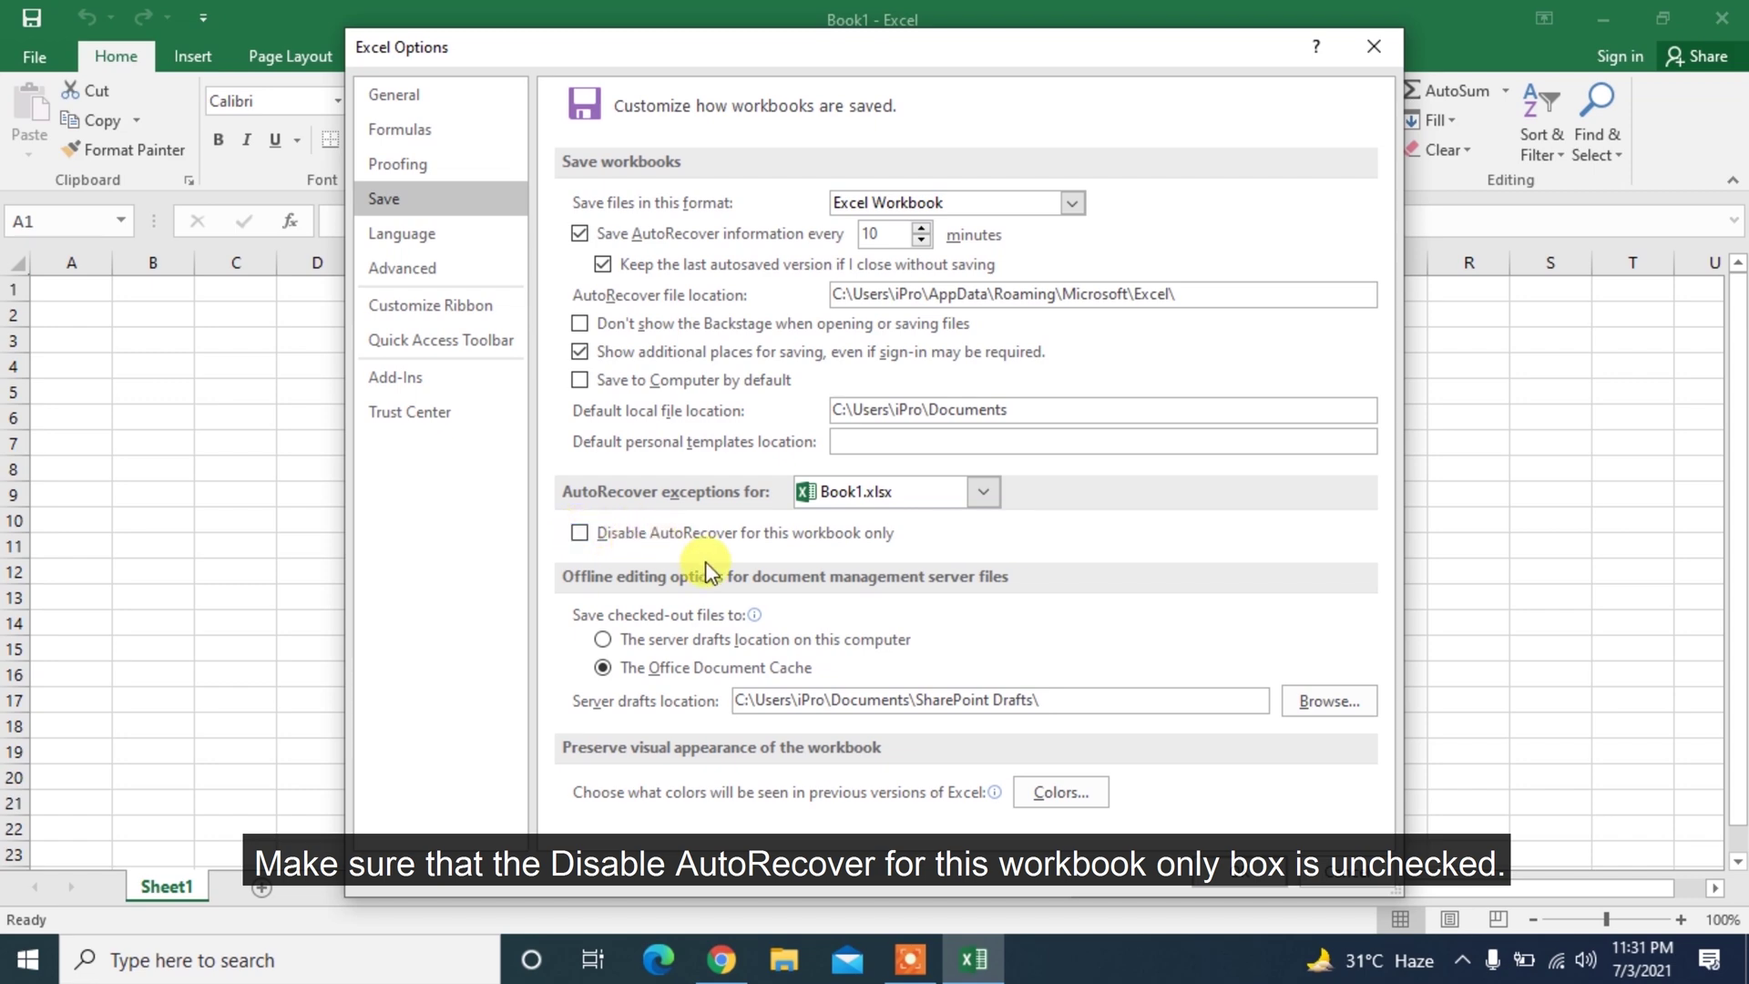
click(1246, 888)
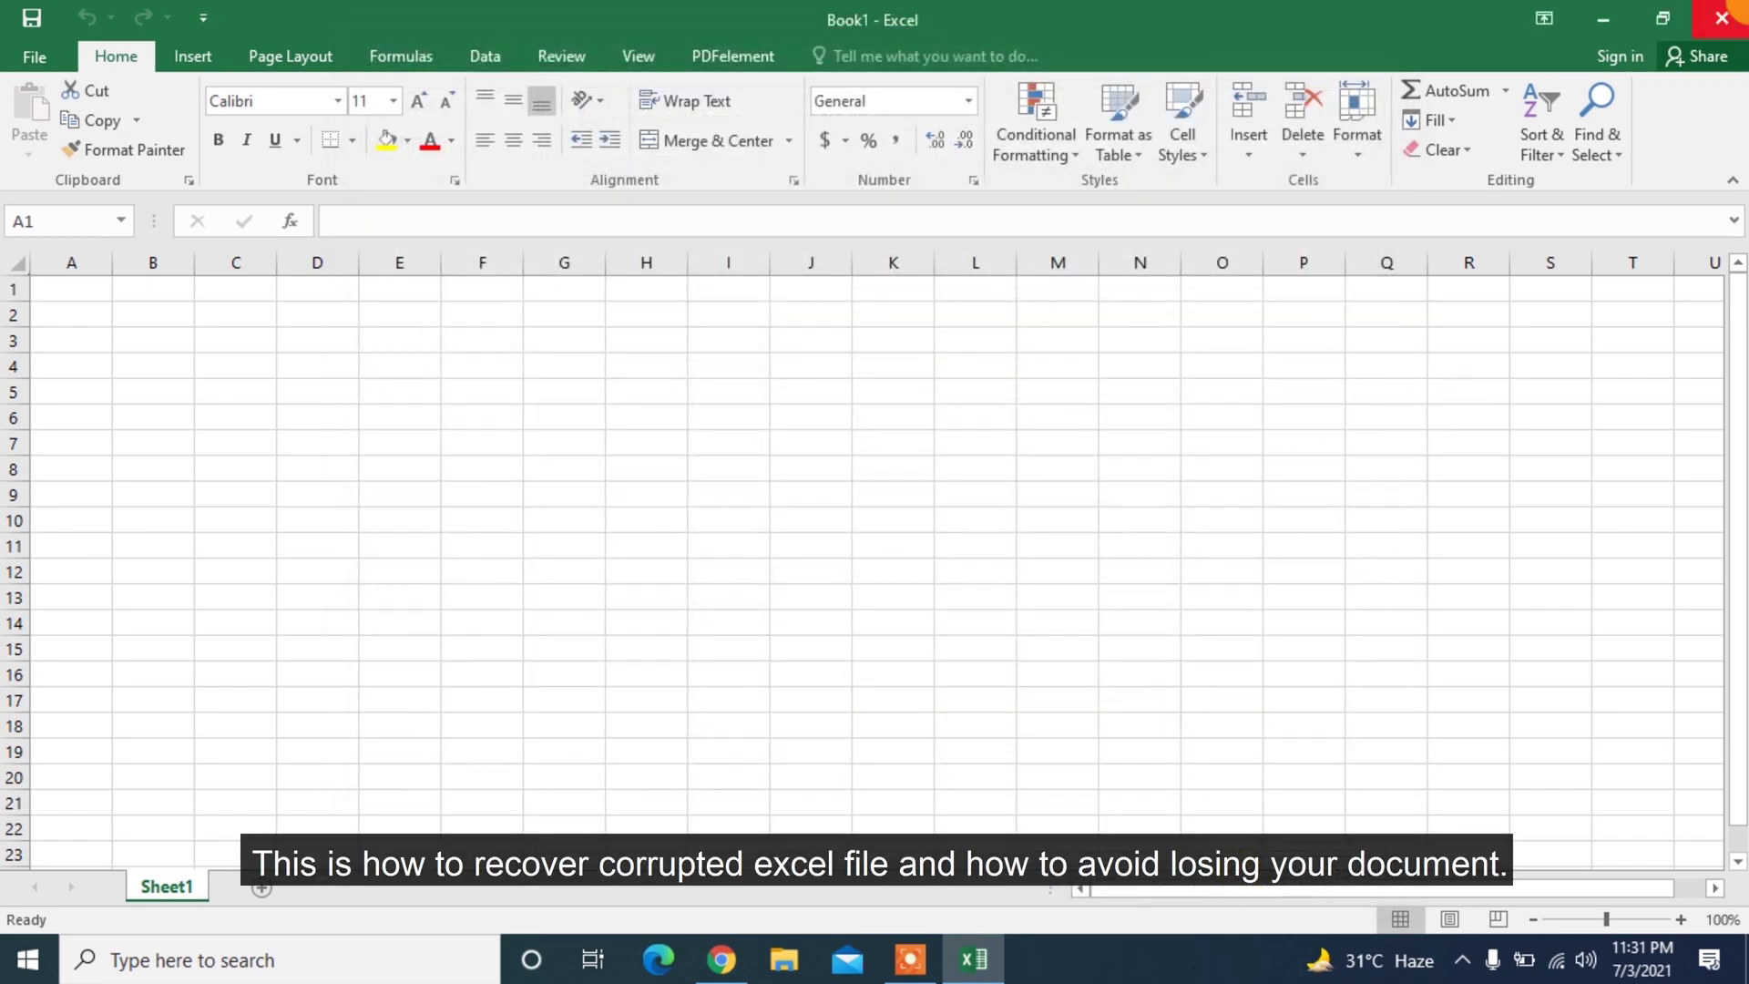
Close Excel and scroll the 4DDiG page to its Recover All Lost Data scenarios section.
click(1722, 18)
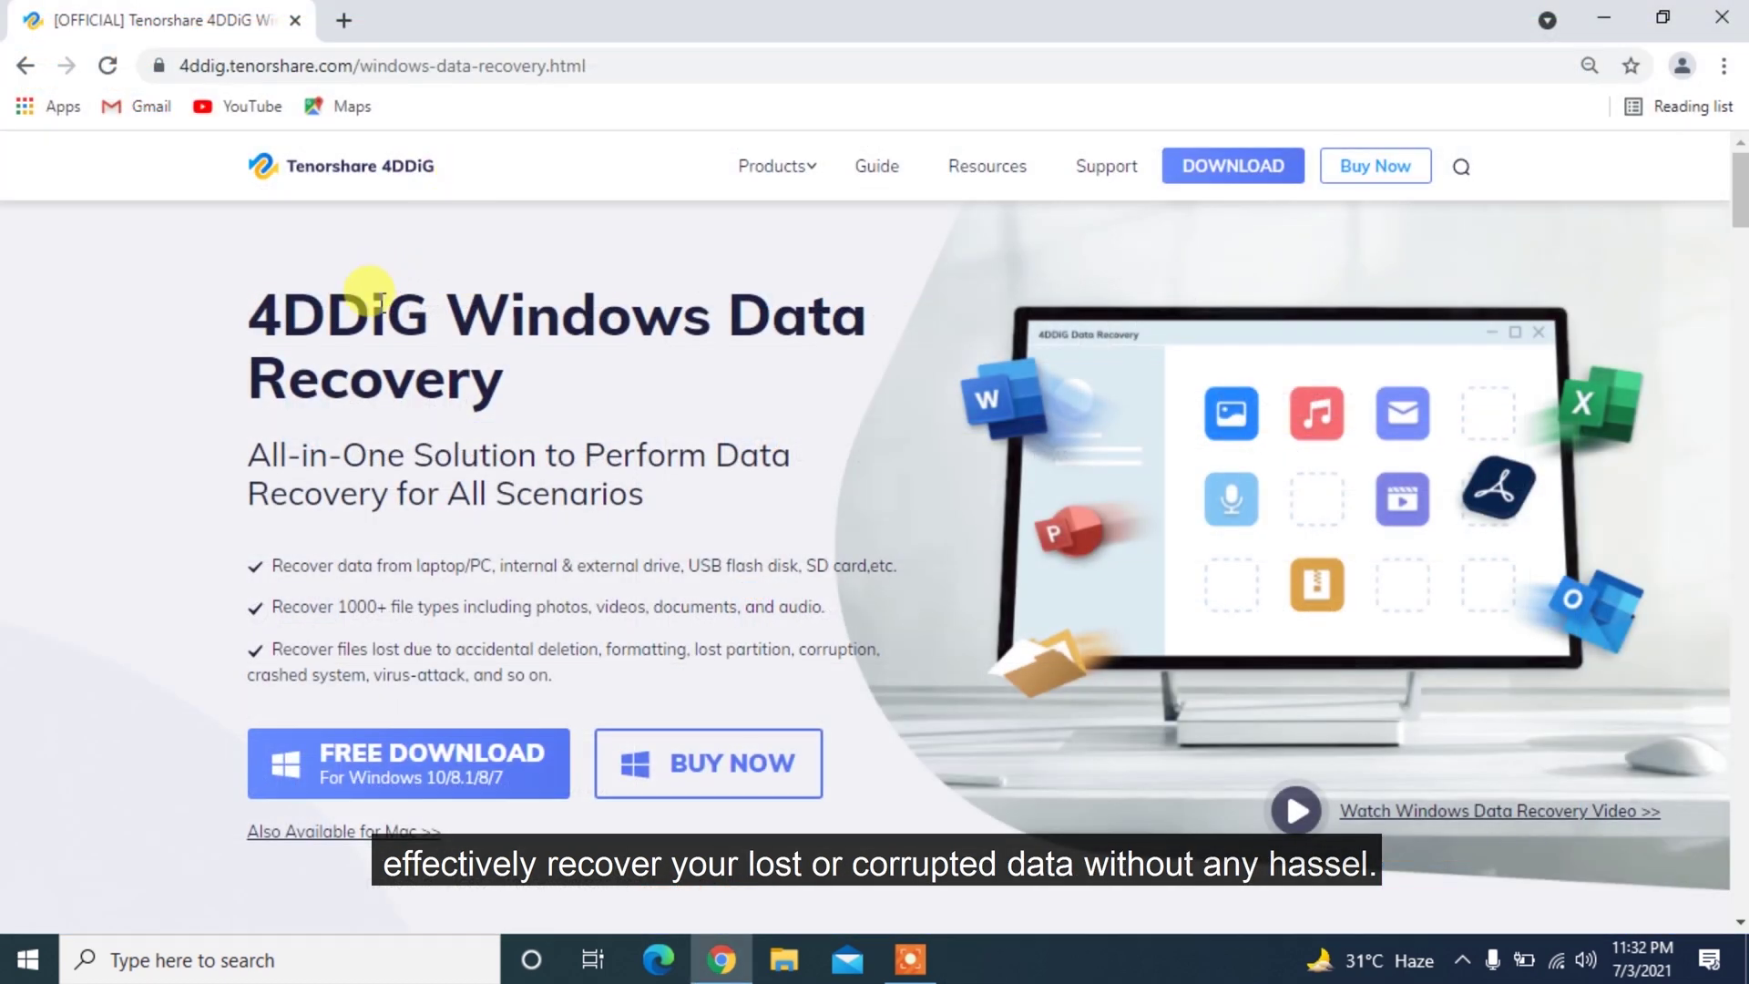
scroll(856, 618, down, 10)
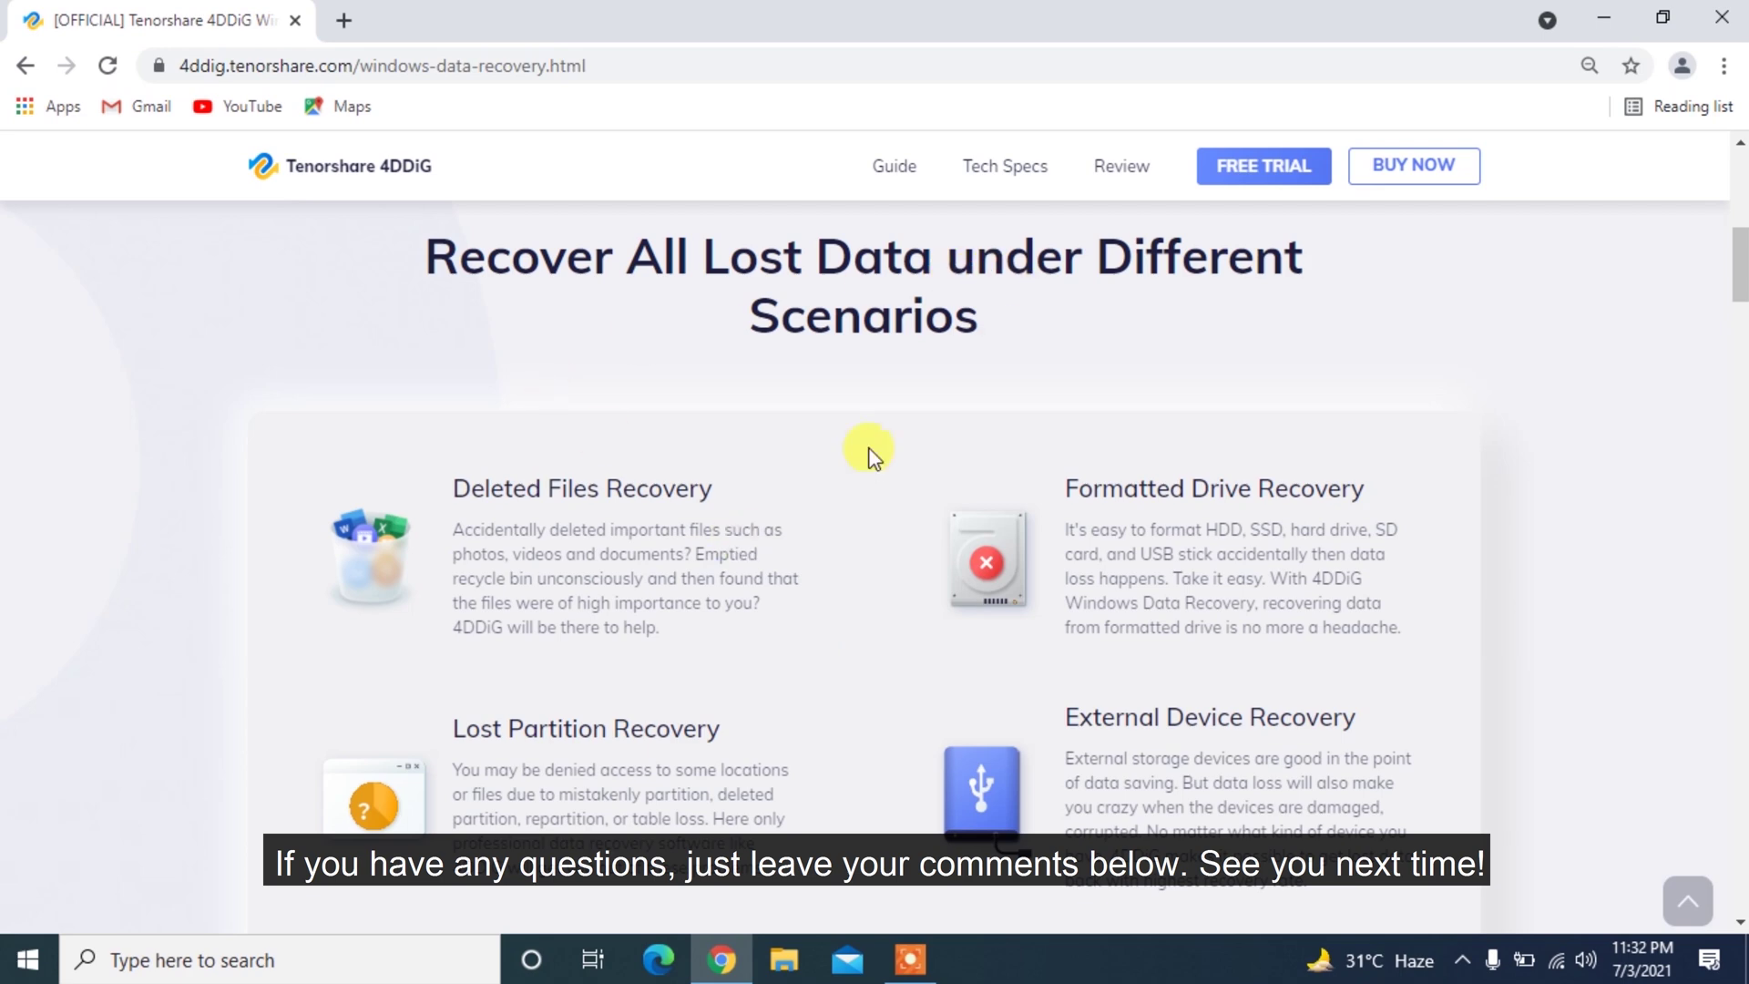